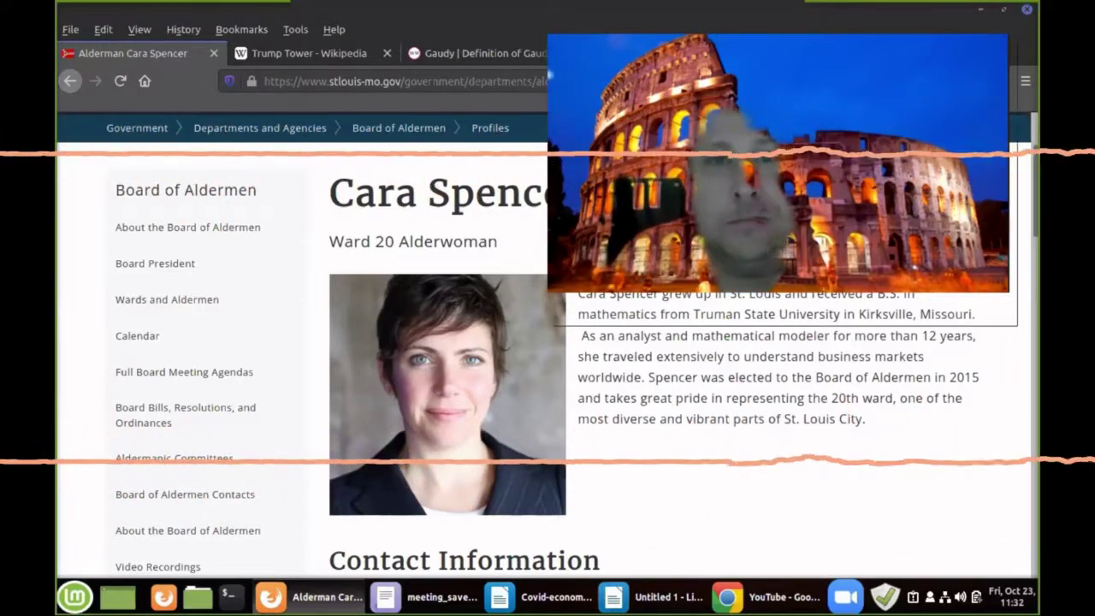
- Look over the Ward 20 alderwoman's profile, and switch to meeting_saved_closed_caption.txt in the text editor to examine the resolution #58 and #59 discussion
scroll(455, 381, "up", 2)
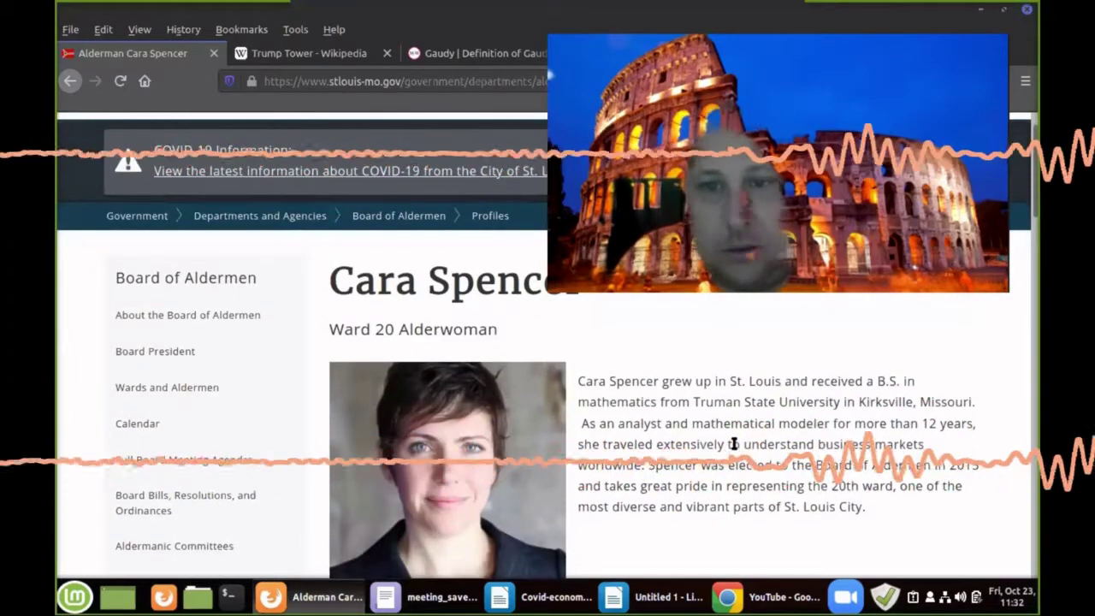
scroll(666, 446, "down", 1)
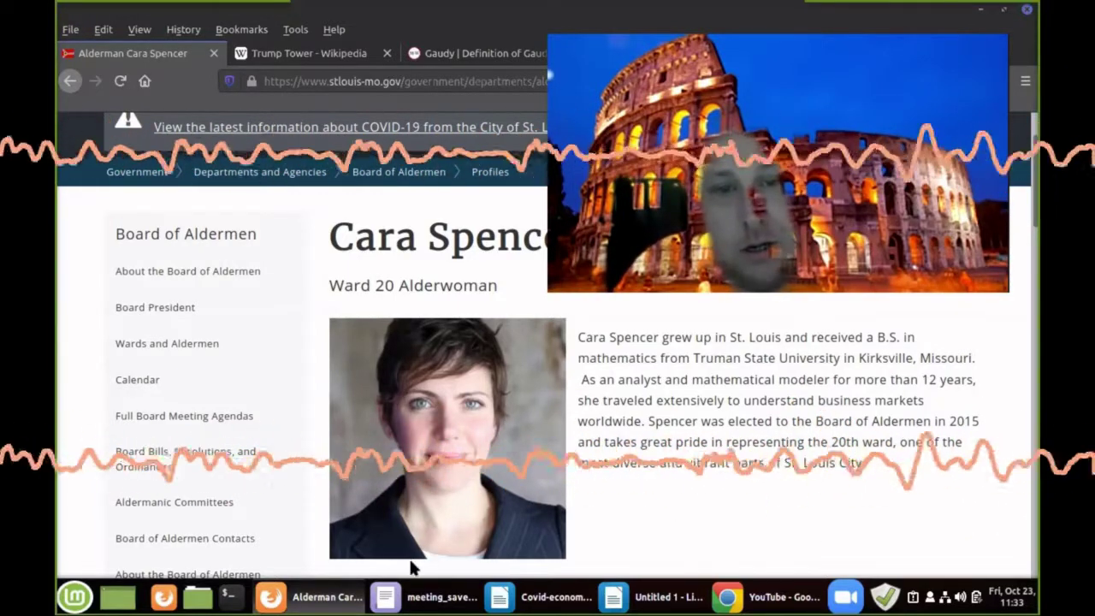
left_click(420, 596)
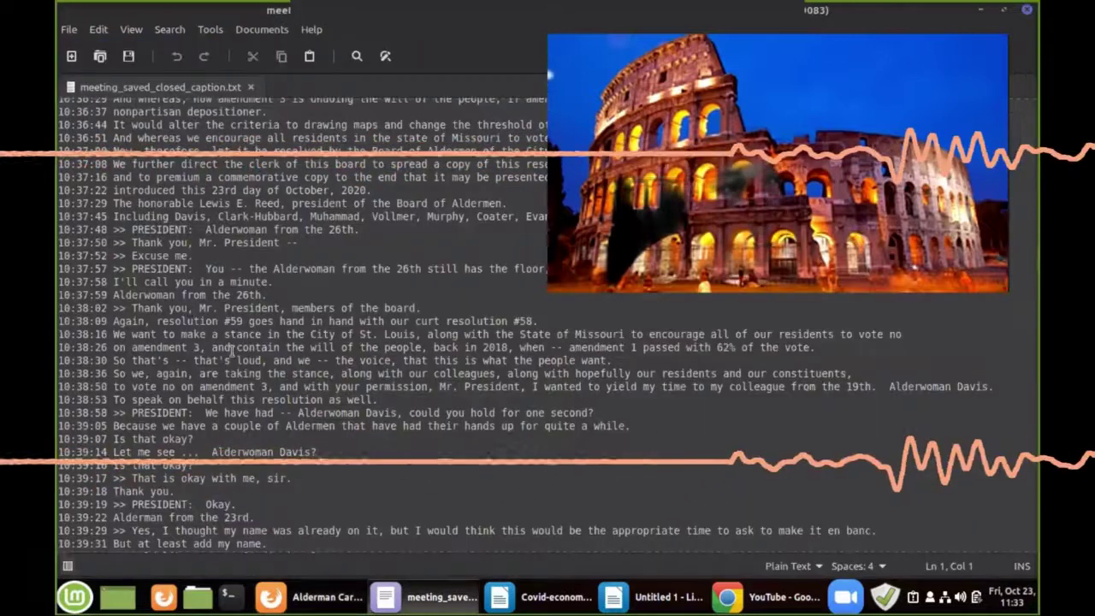
scroll(231, 352, "up", 20)
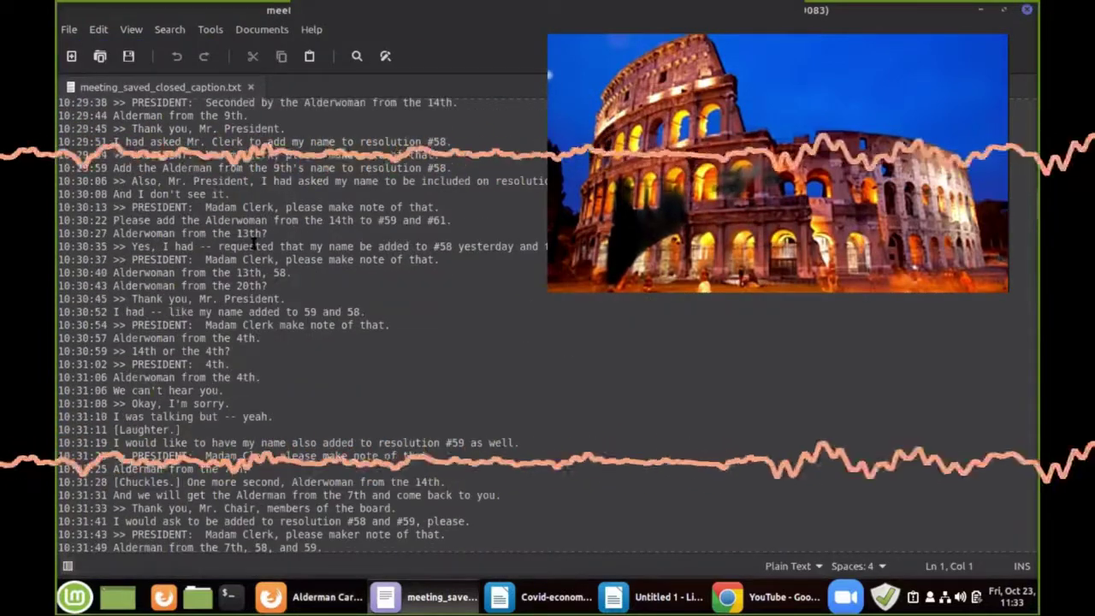
scroll(254, 246, "down", 15)
scroll(193, 331, "down", 8)
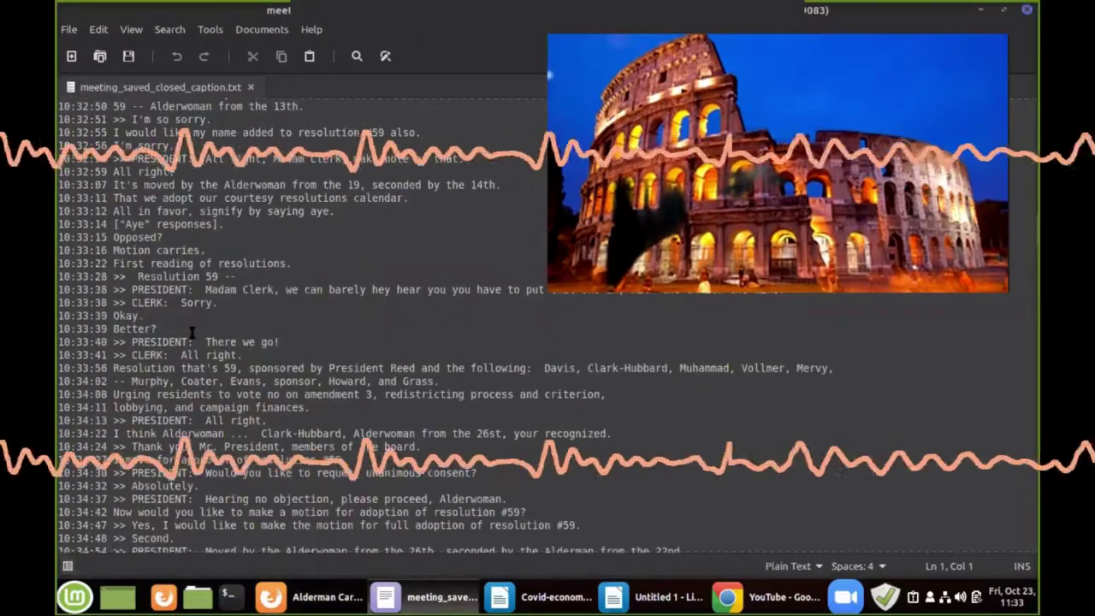
scroll(208, 319, "up", 12)
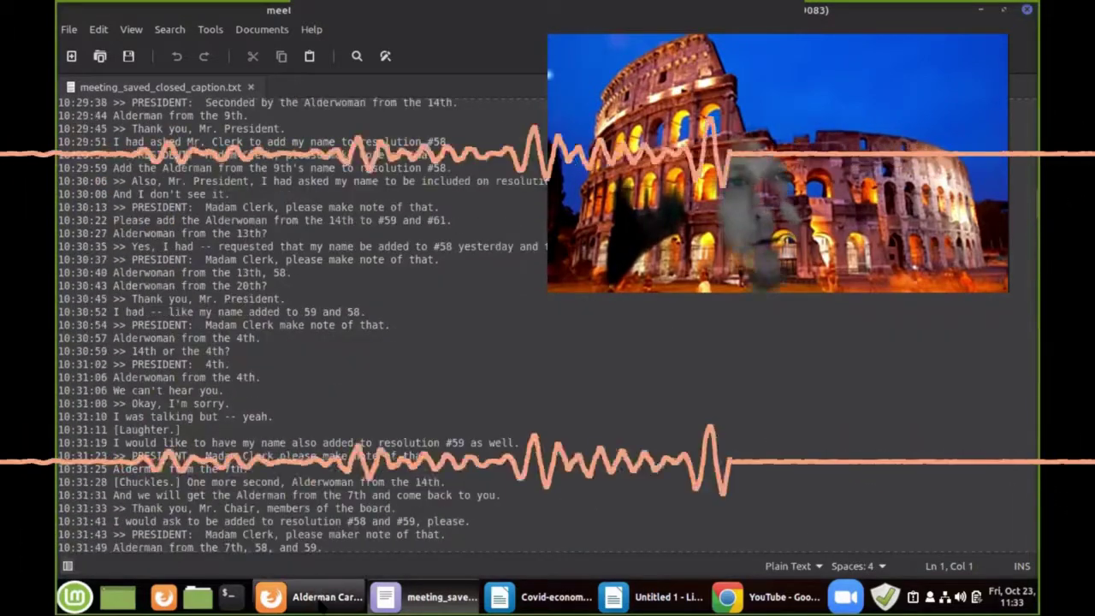
- Switch back to the city website in Firefox and open the latest COVID-19 information from the notice on the alderwoman's profile page
left_click(321, 601)
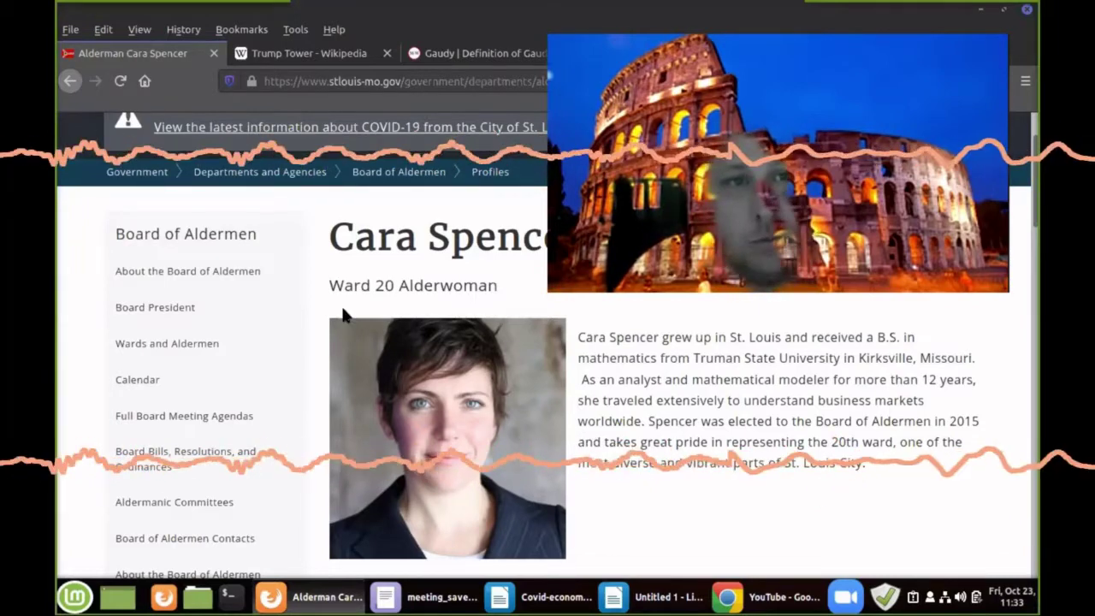
scroll(346, 315, "up", 3)
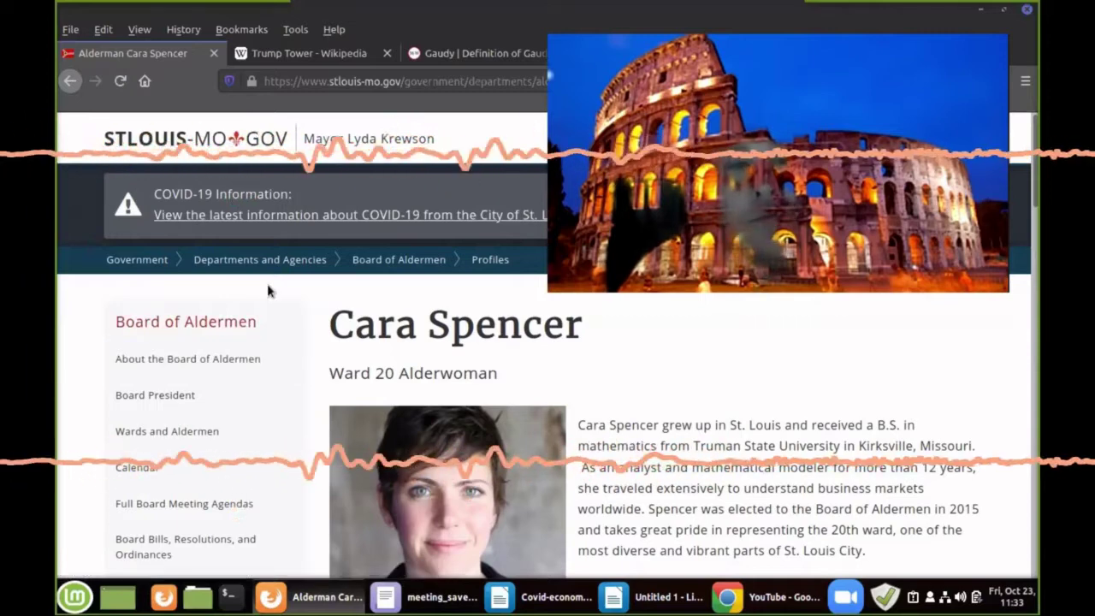
left_click(367, 216)
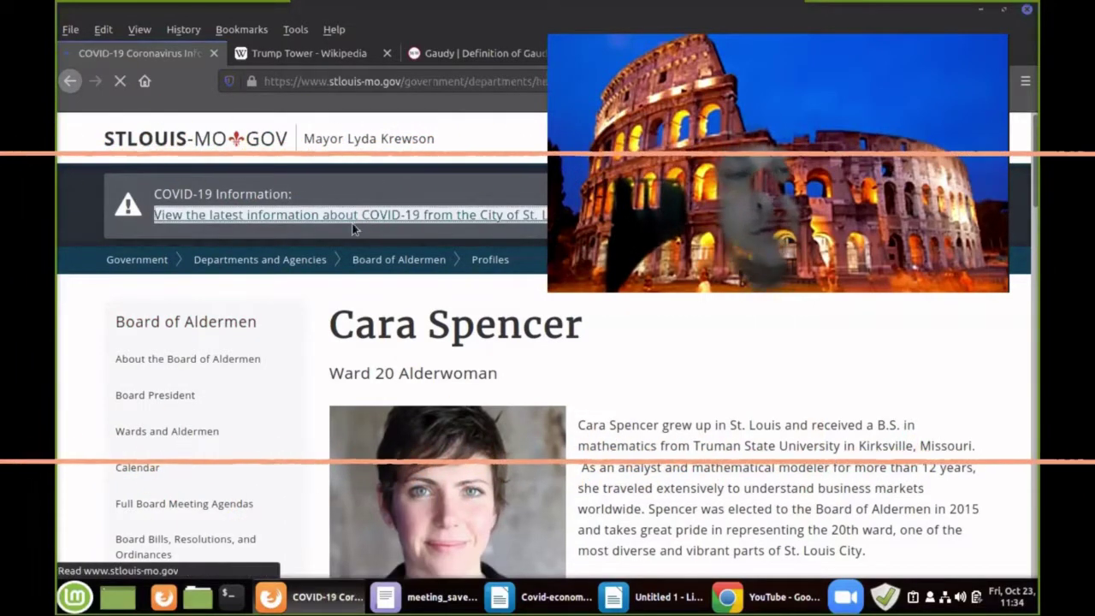
- Examine the sections, features and contact details on the city's COVID-19 Coronavirus Information page
scroll(196, 359, "down", 3)
scroll(411, 394, "down", 3)
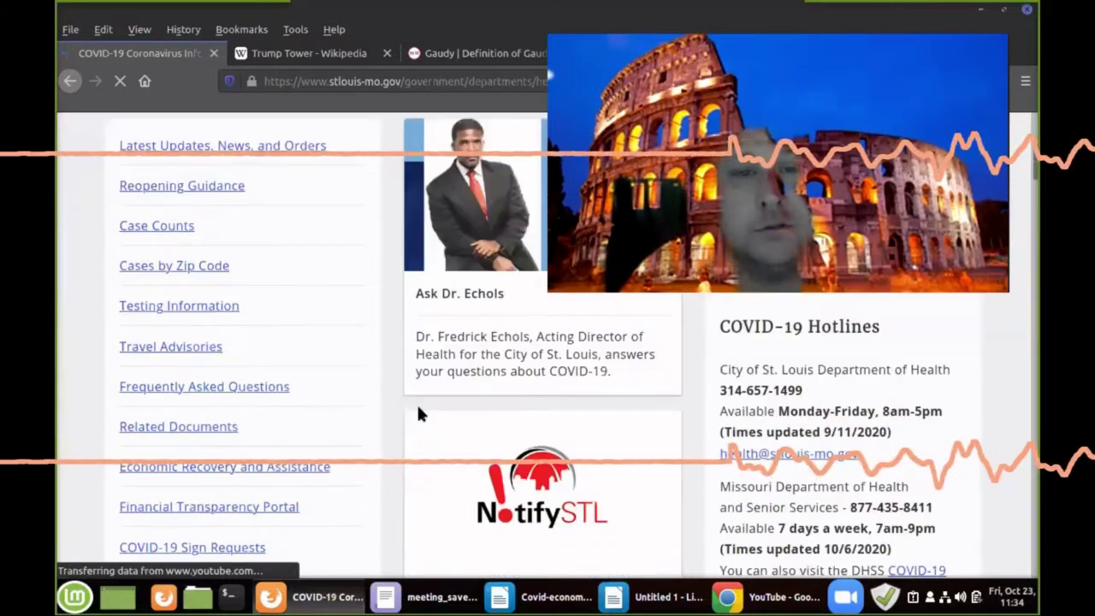
scroll(334, 384, "up", 2)
scroll(334, 395, "up", 3)
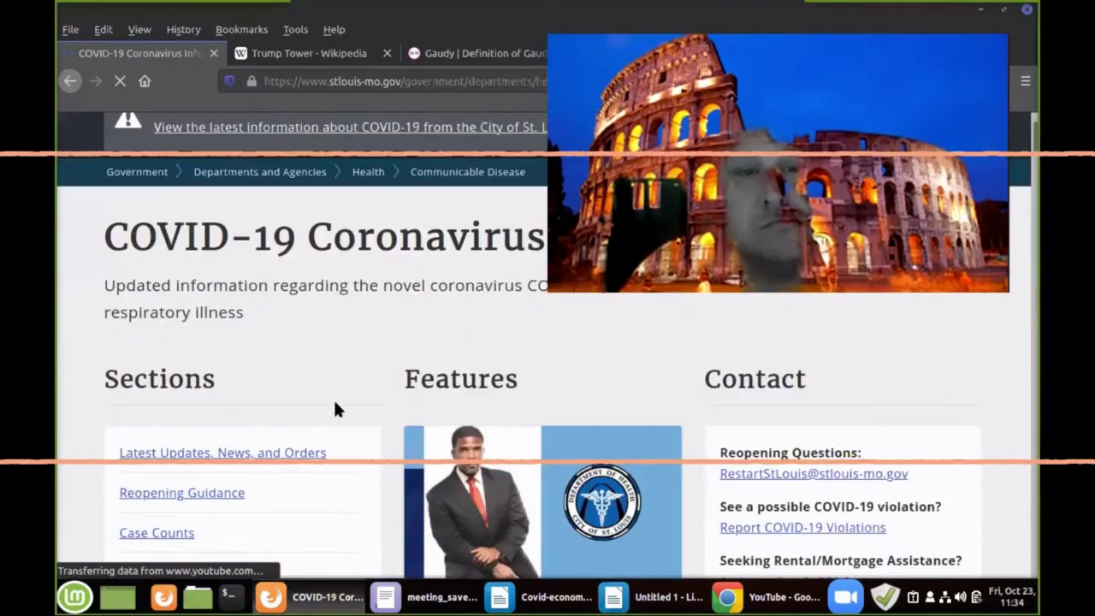
scroll(333, 399, "down", 2)
scroll(324, 419, "down", 3)
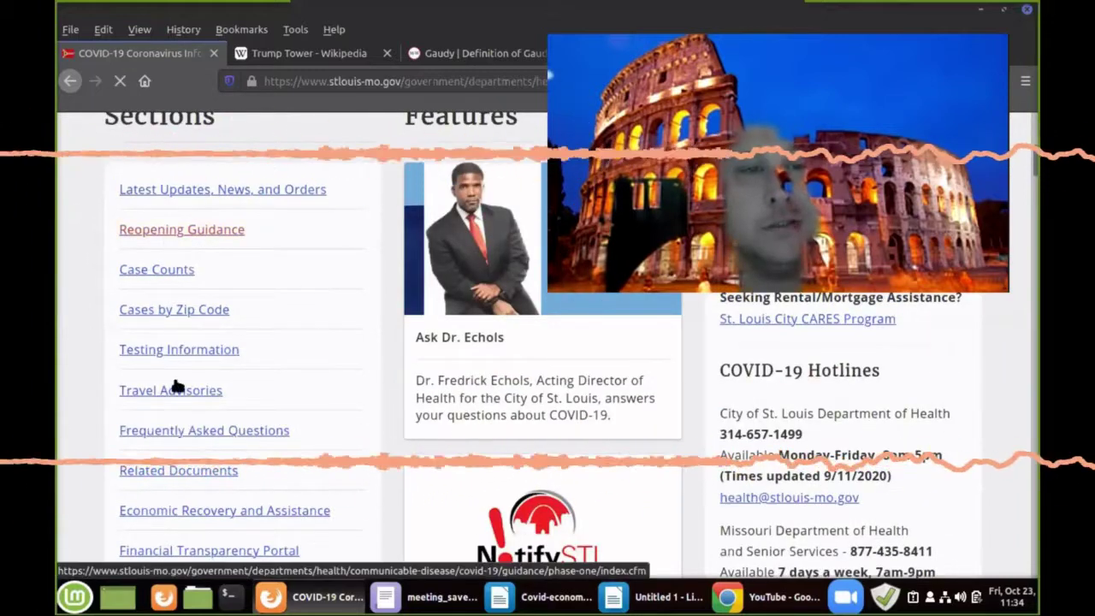
scroll(395, 319, "up", 3)
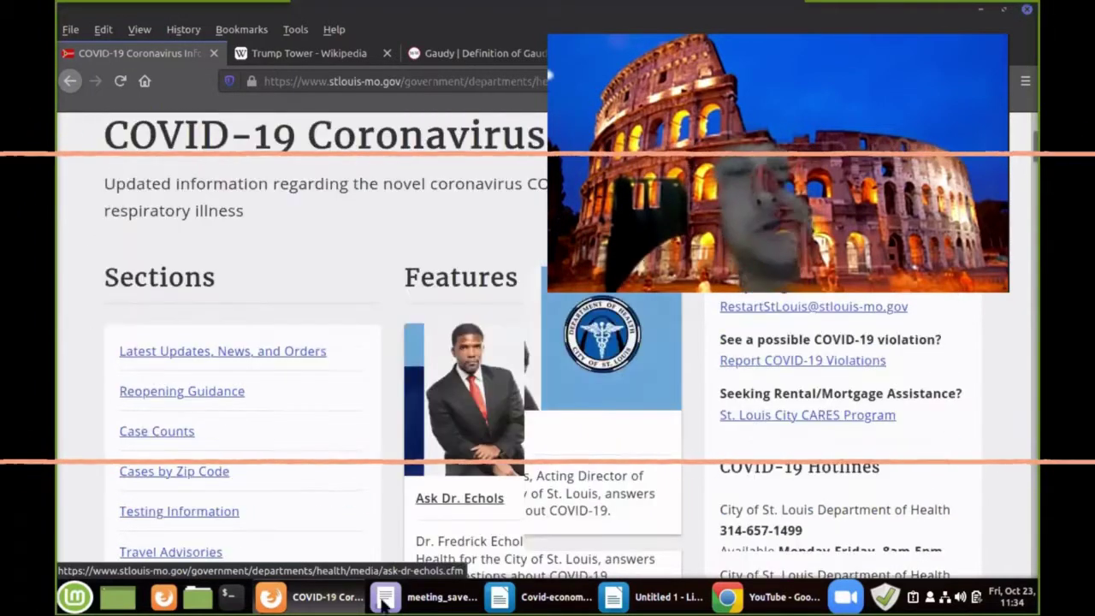
scroll(396, 317, "up", 3)
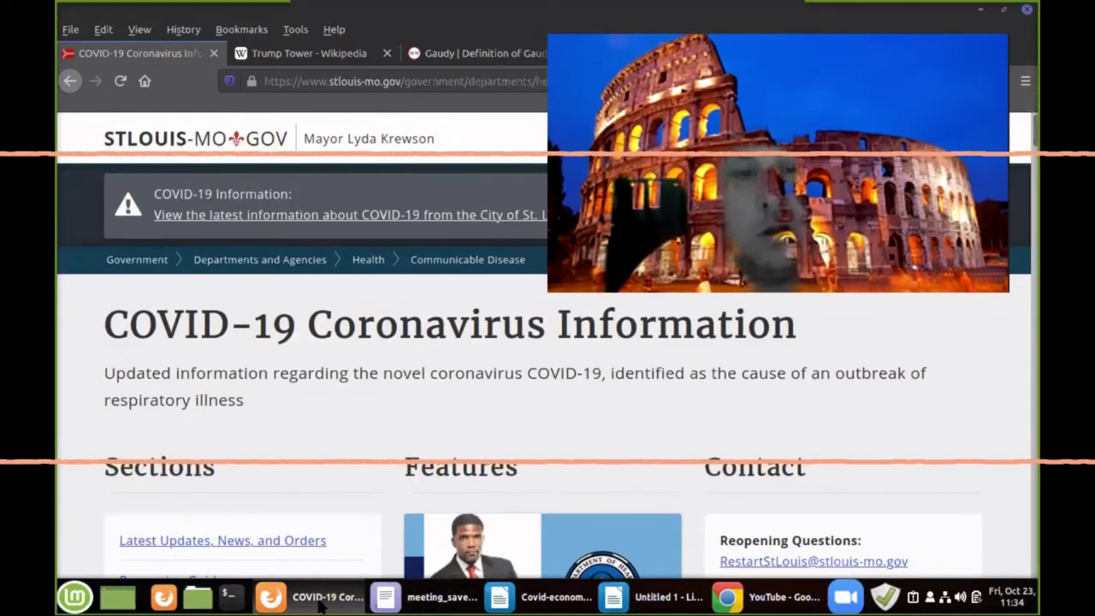
- Switch to LibreOffice Writer and review the "Currency Cold War" and "How to win" notes
mouse_move(321, 606)
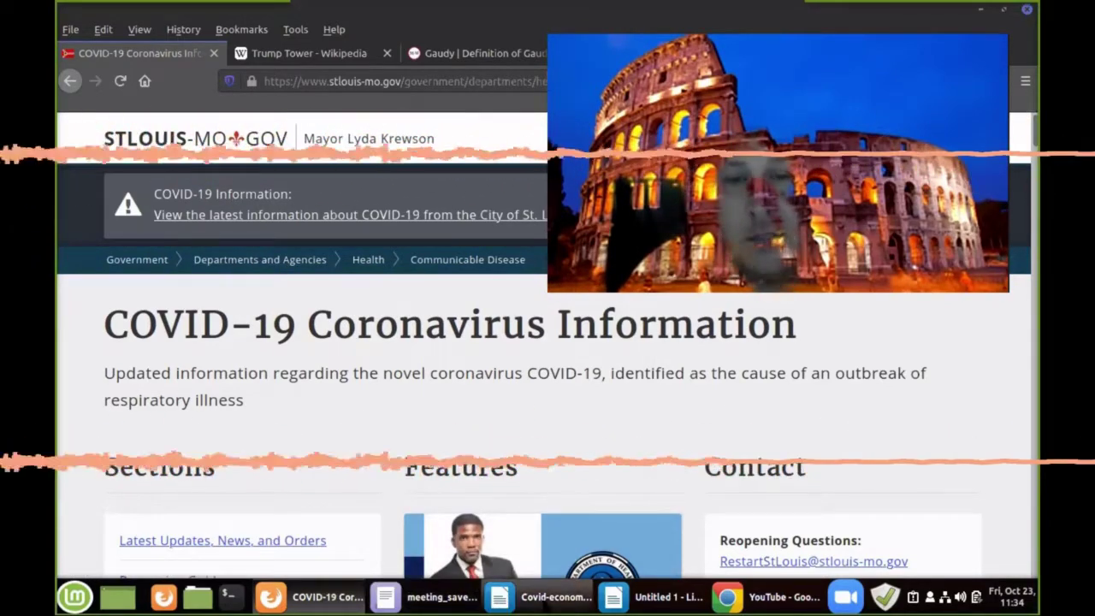
left_click(548, 597)
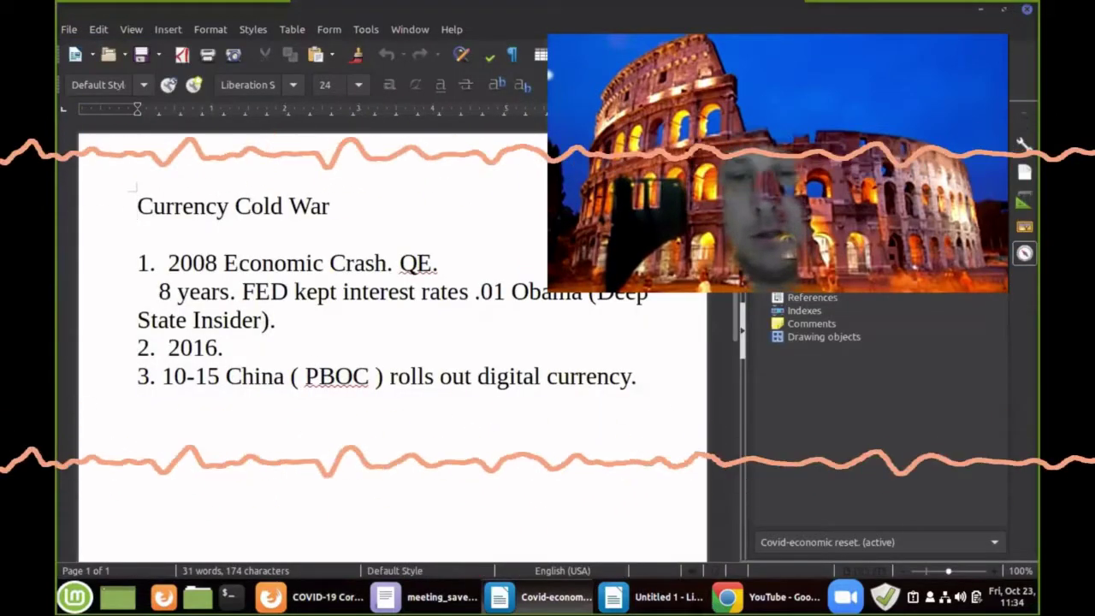
left_click(662, 597)
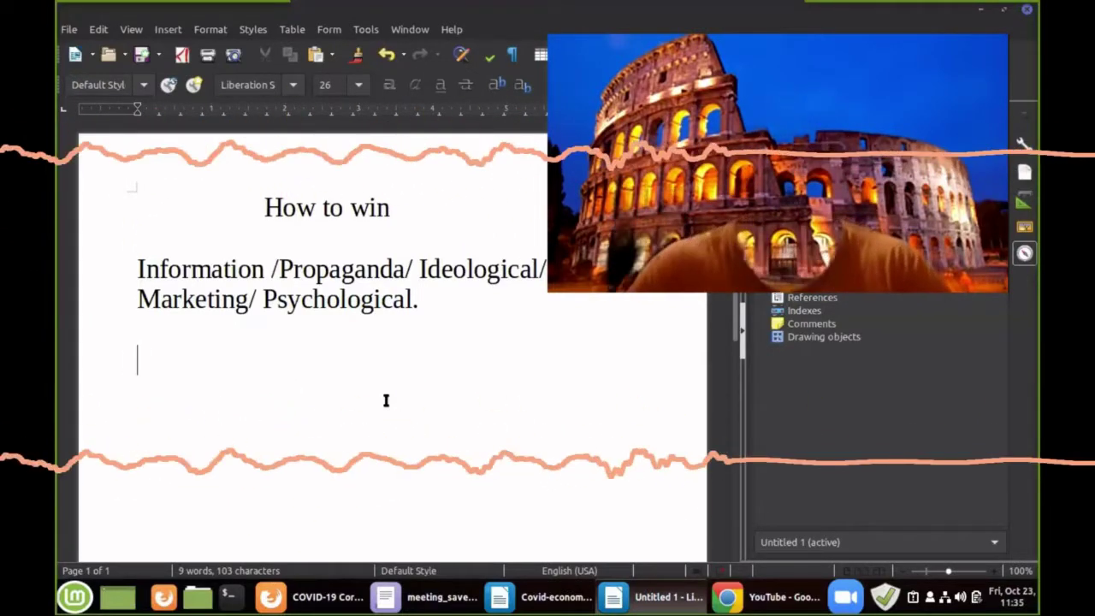
left_click(540, 598)
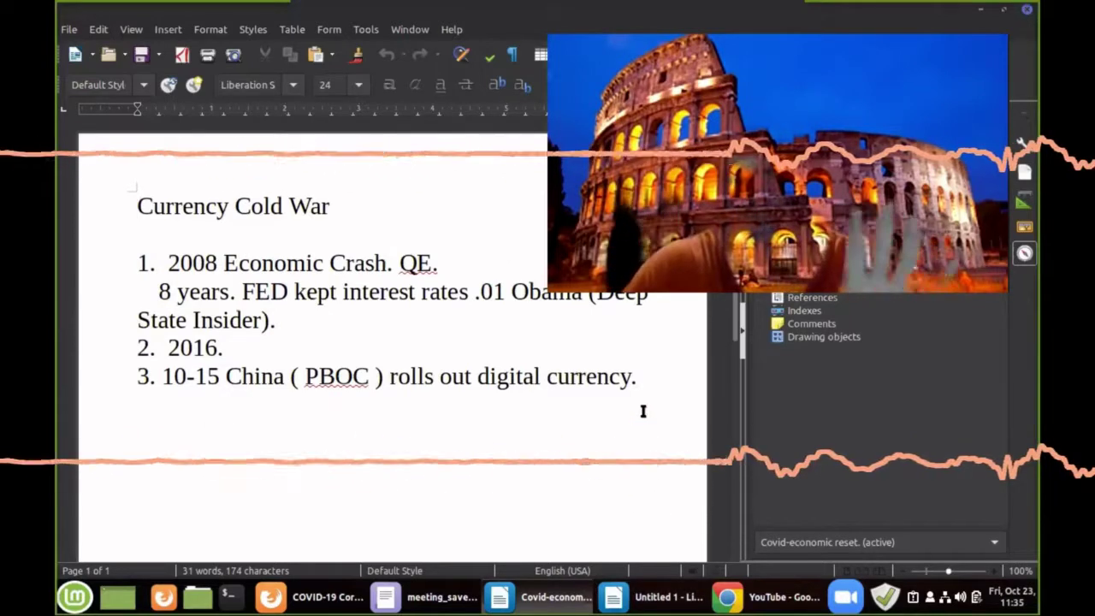
- Add the line "1. Educate the population" below the topic list in the "How to win" document, correcting its spelling with the suggested word
left_click(651, 598)
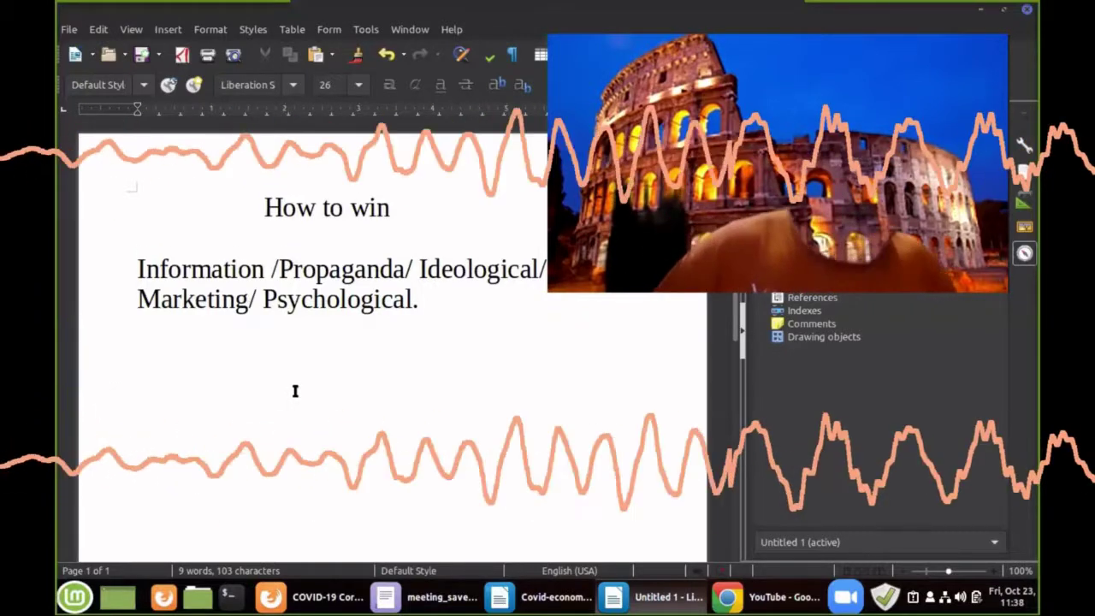
type("1. Educa")
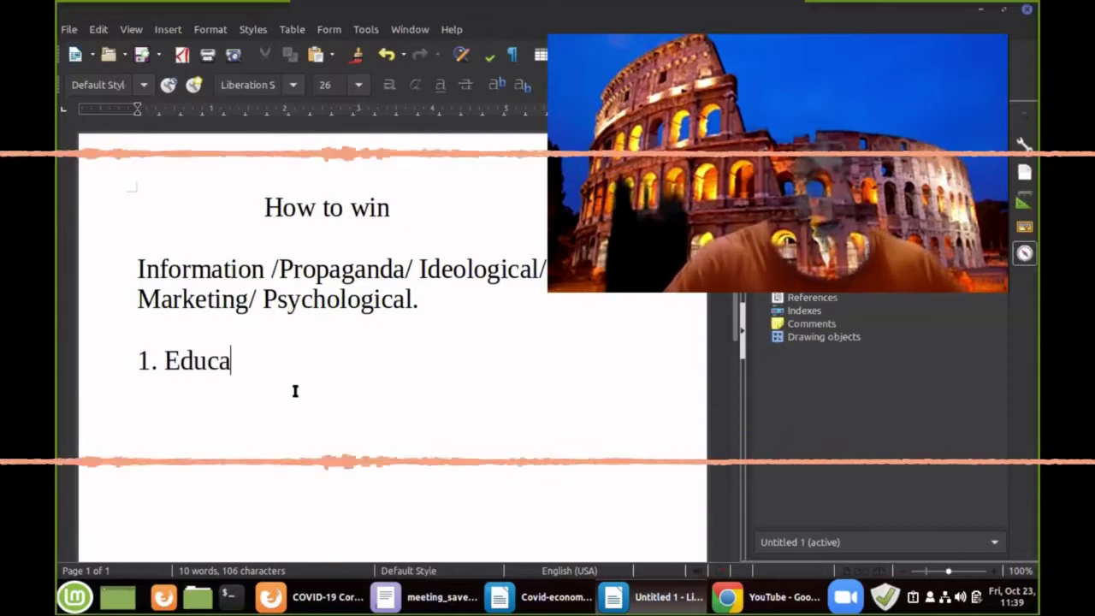
type("te the ")
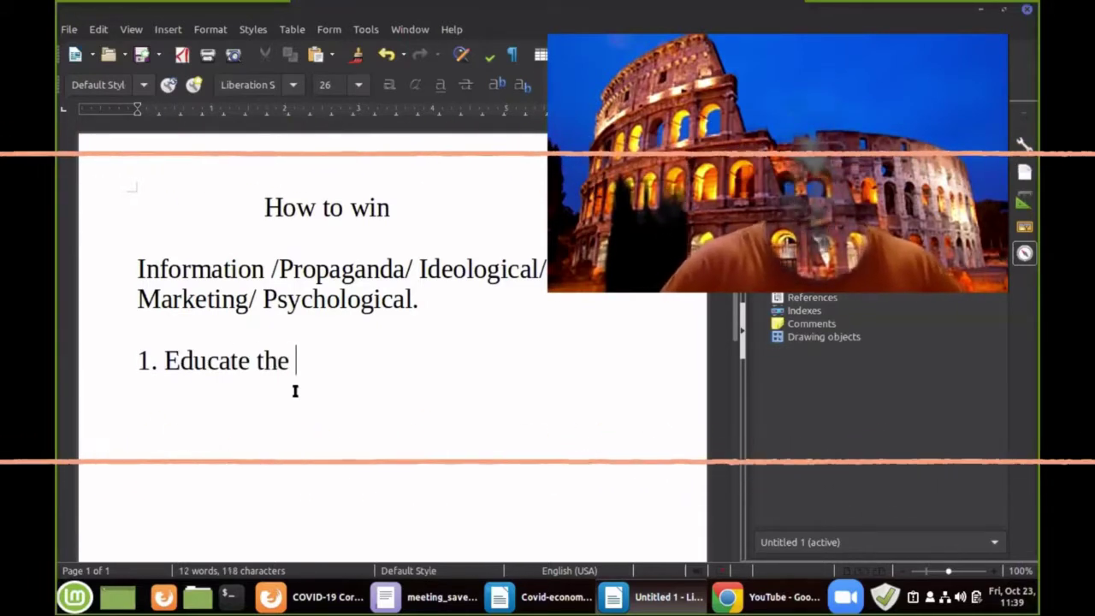
type("populatuion")
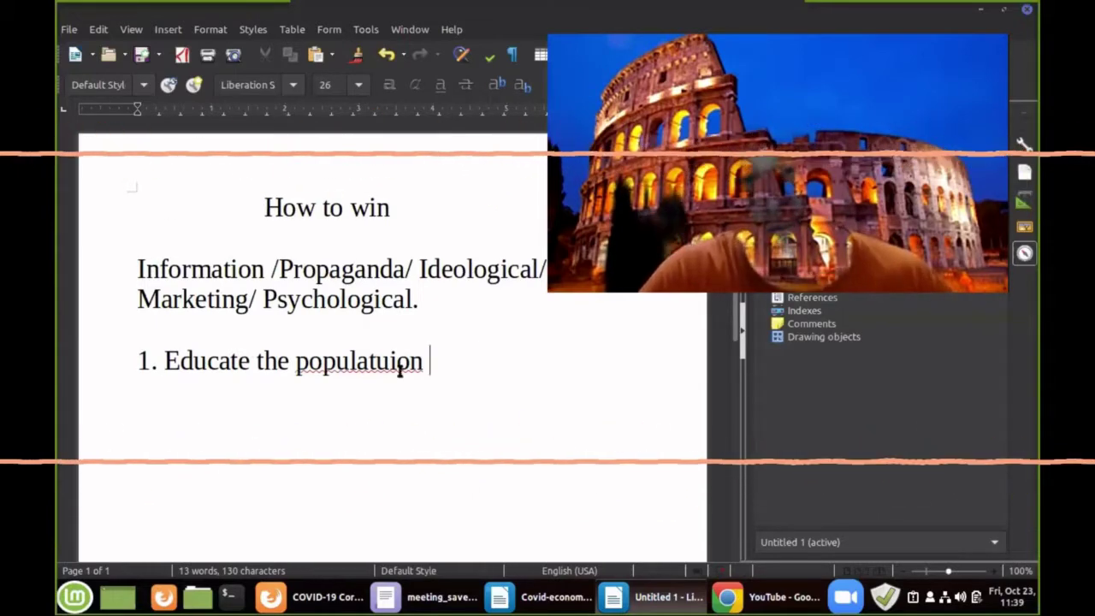
right_click(373, 360)
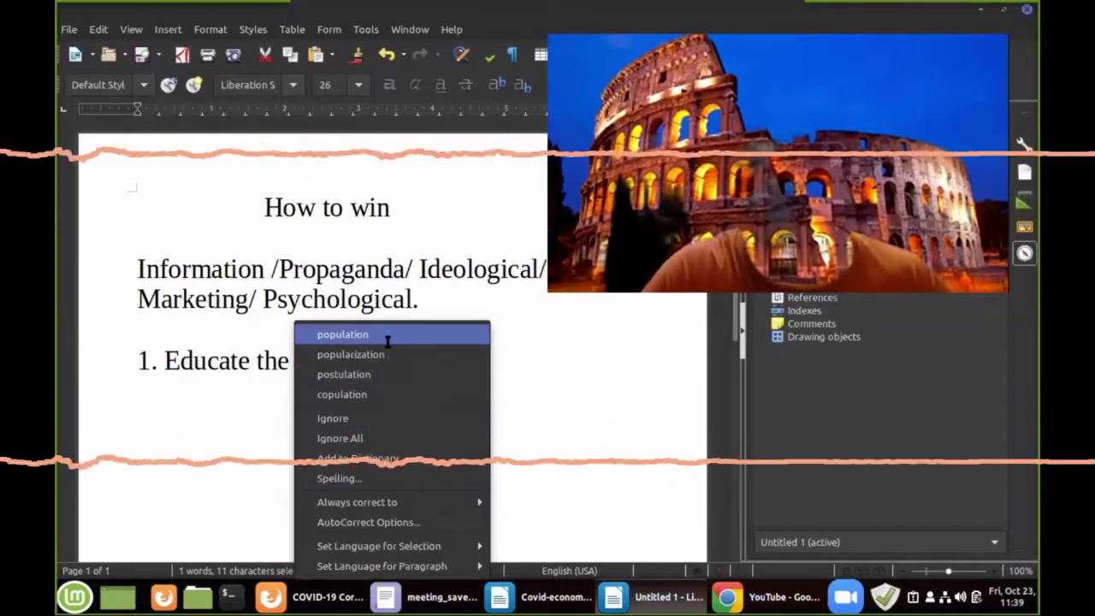
left_click(389, 336)
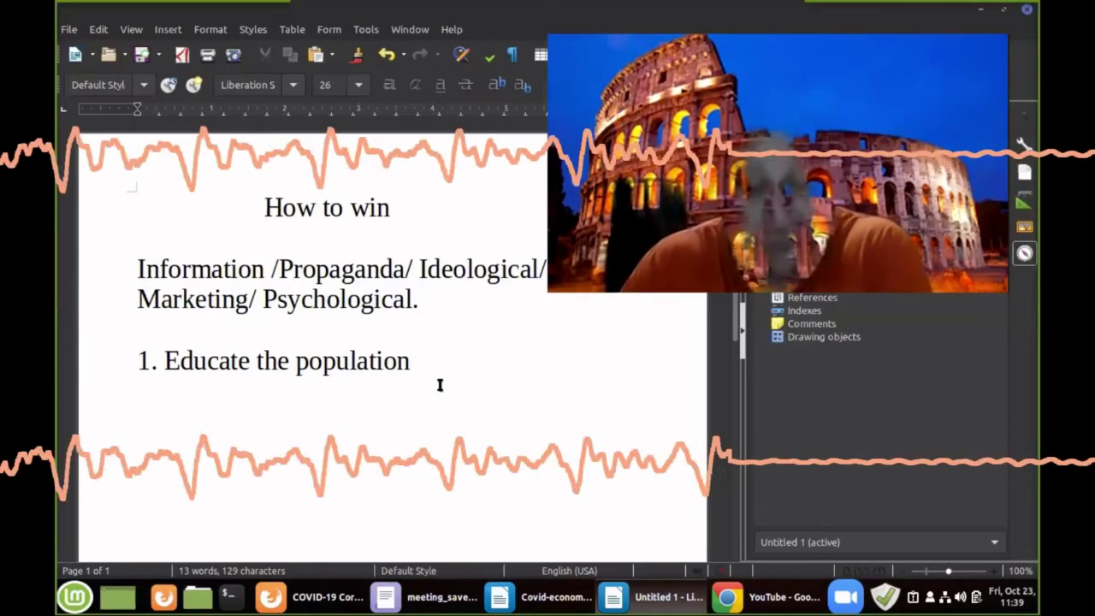
- Add the indented sub-item "A. ID propaganda.. How camera angle." under point 1, correcting the misspelled "propaganda" with the suggested word
key("Return")
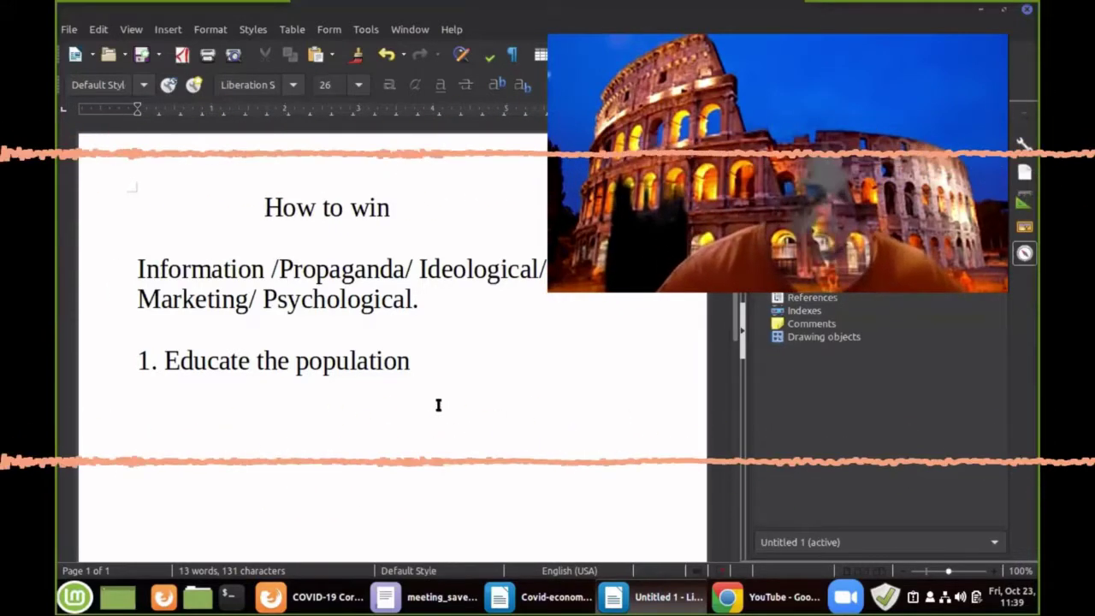
type("A. ")
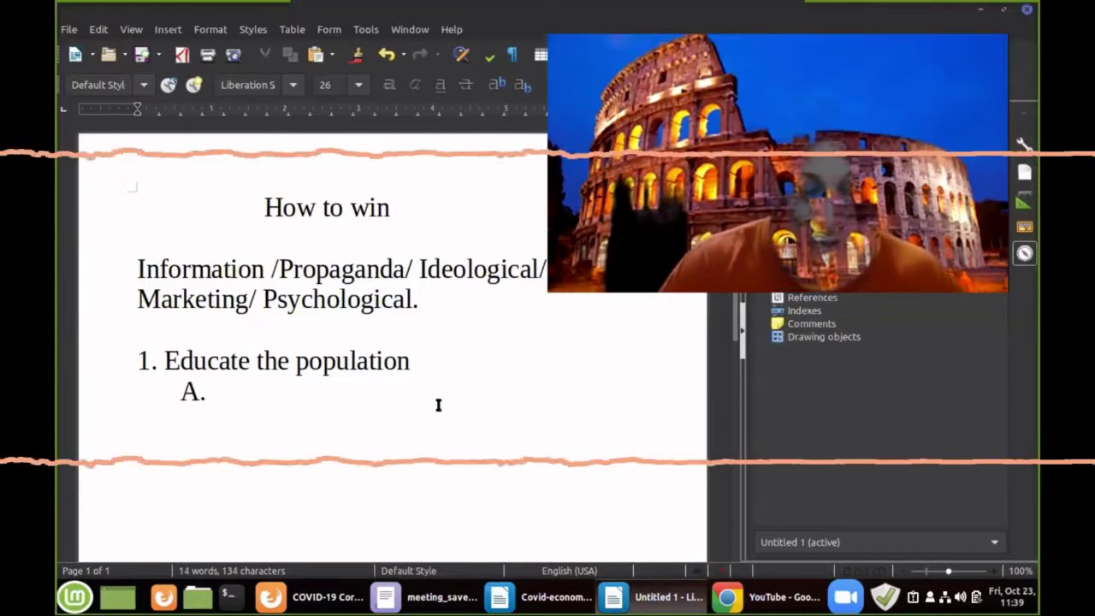
type("I")
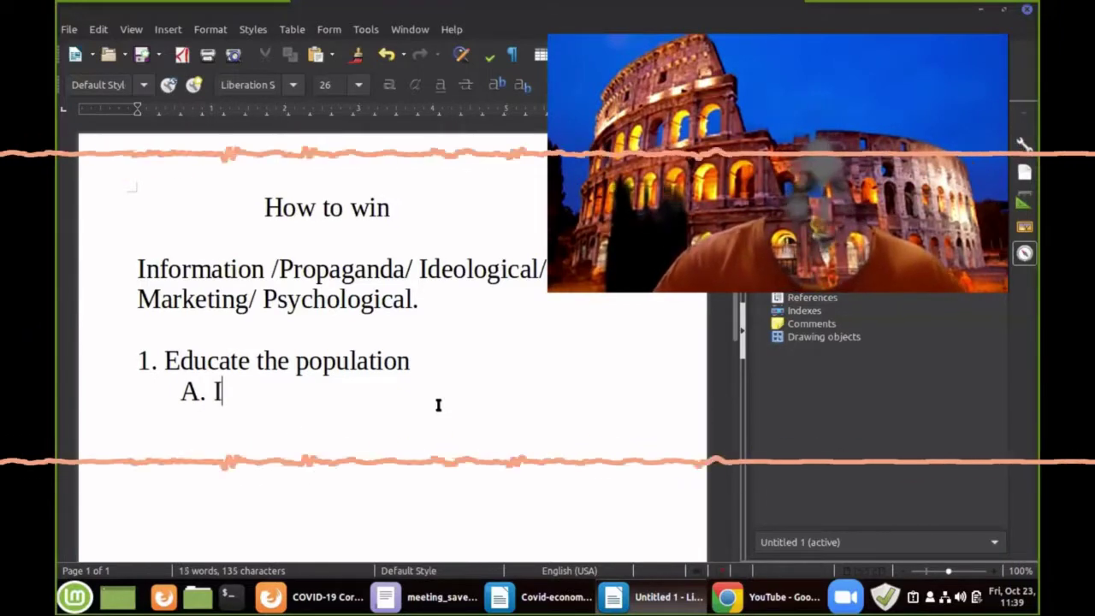
type("D")
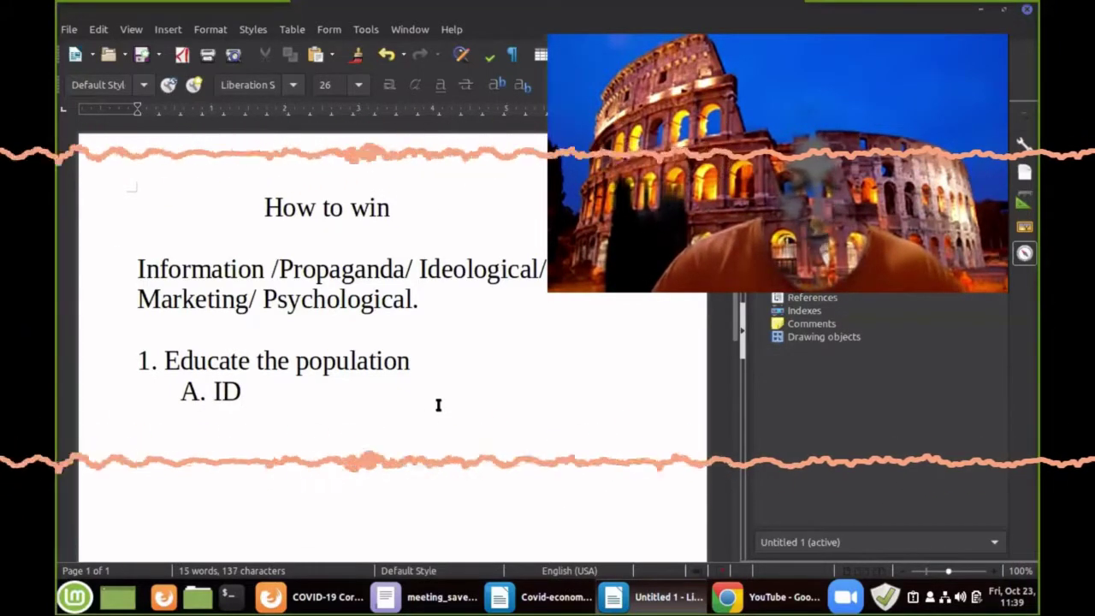
type(" propa")
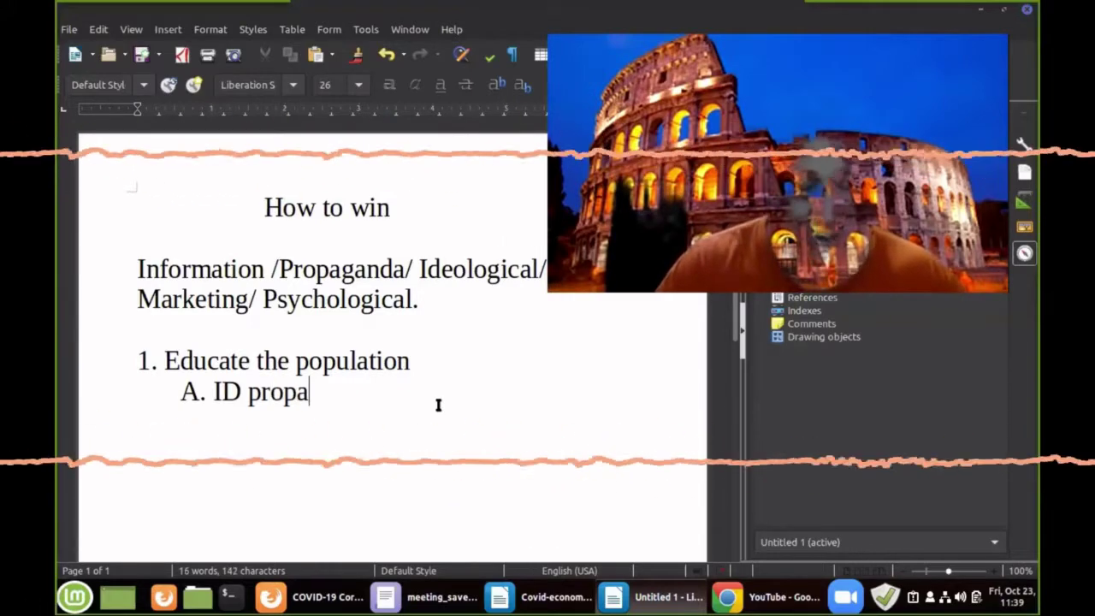
type("gada")
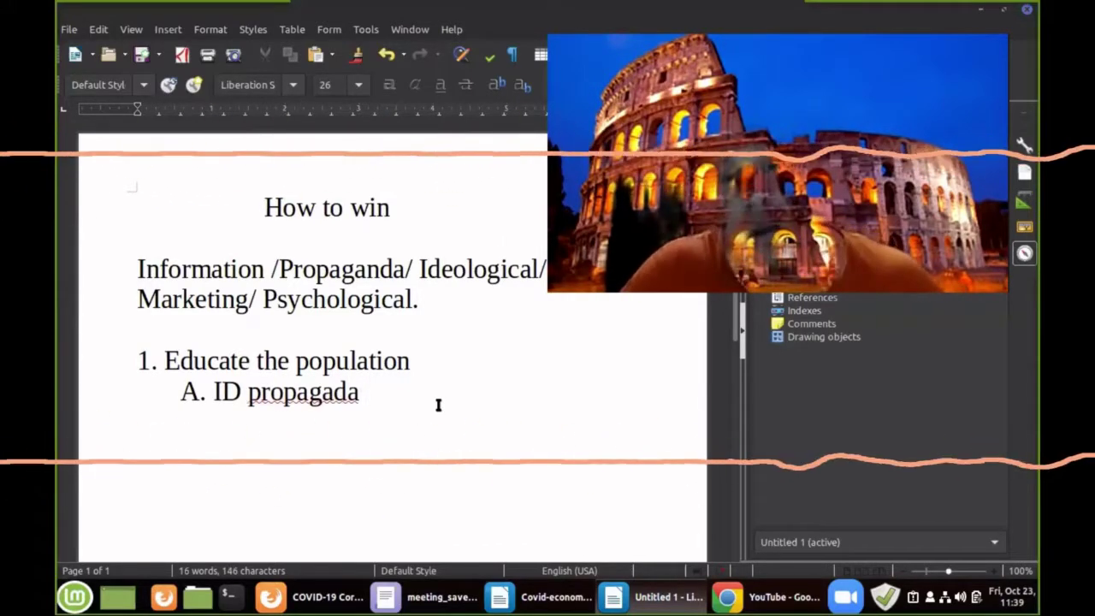
right_click(248, 395)
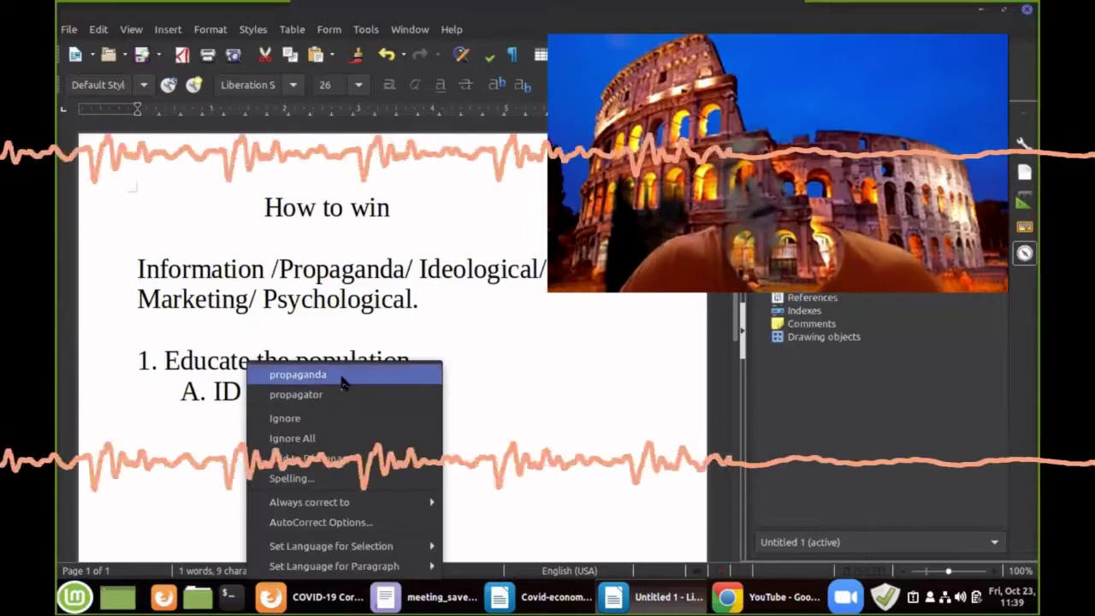
left_click(343, 376)
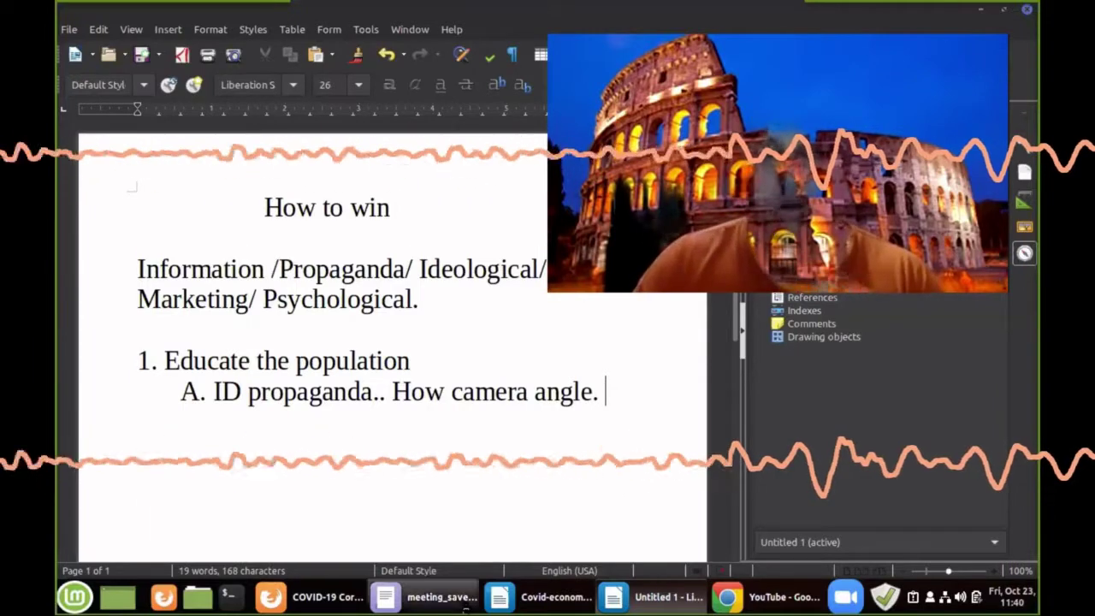
- Switch to YouTube in Chrome and look over the breaking news and recommended videos on the home page
mouse_move(778, 603)
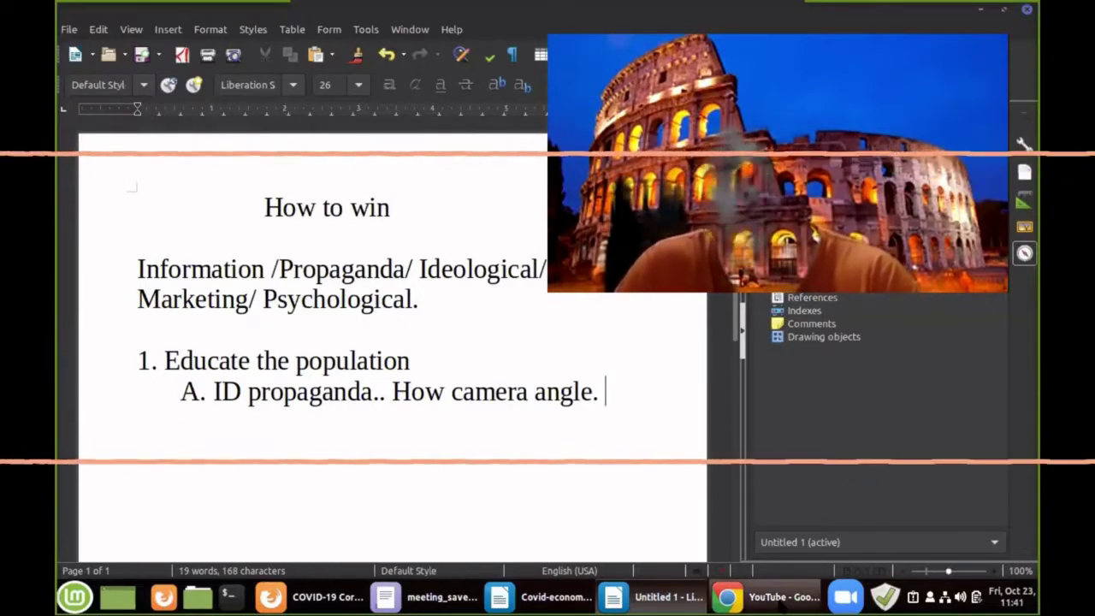
left_click(774, 597)
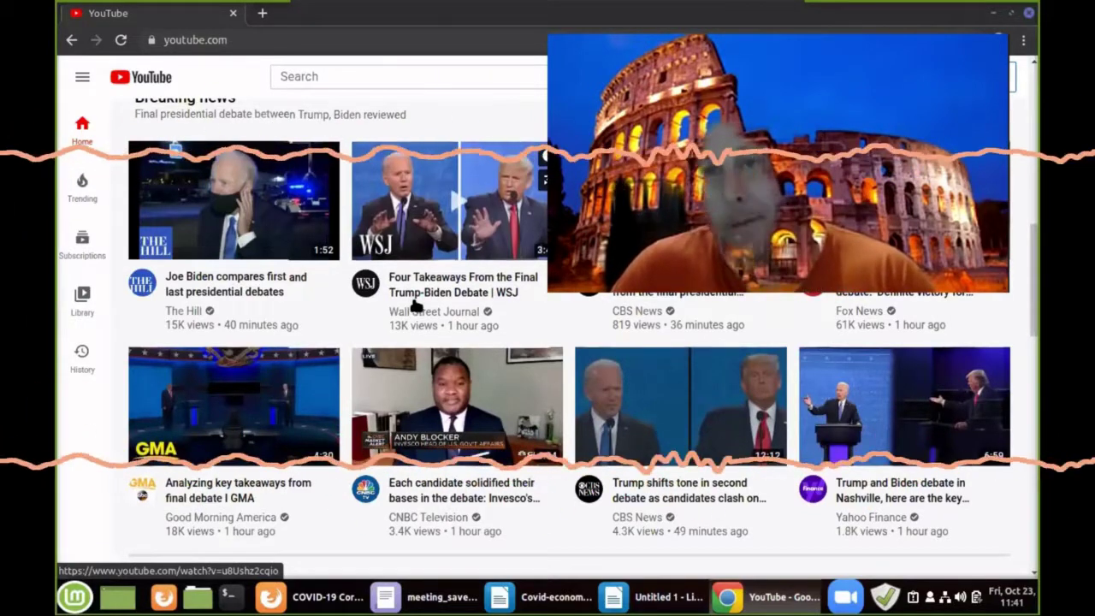
scroll(438, 300, "up", 5)
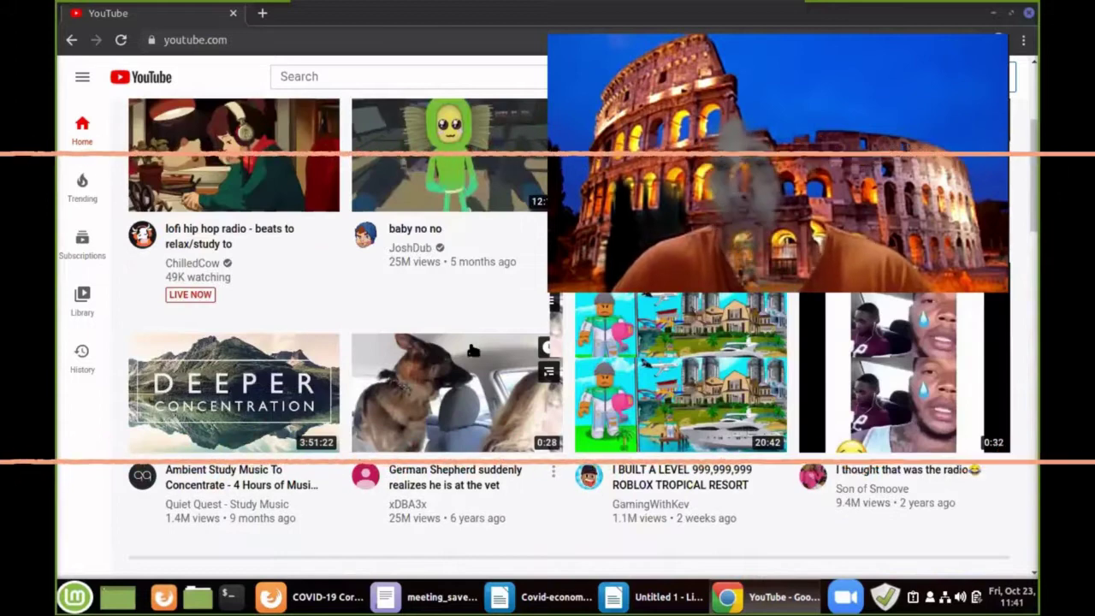
- Examine the promoted video, the recommended videos and the first row of Breaking news debate clips on the YouTube home page
scroll(473, 344, "up", 3)
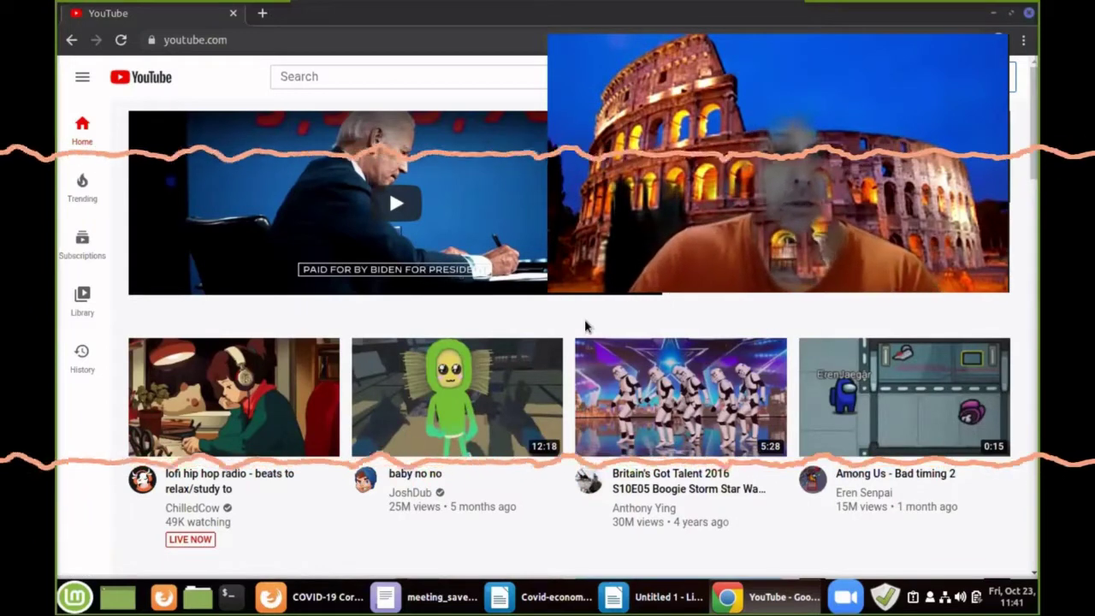
scroll(538, 327, "down", 4)
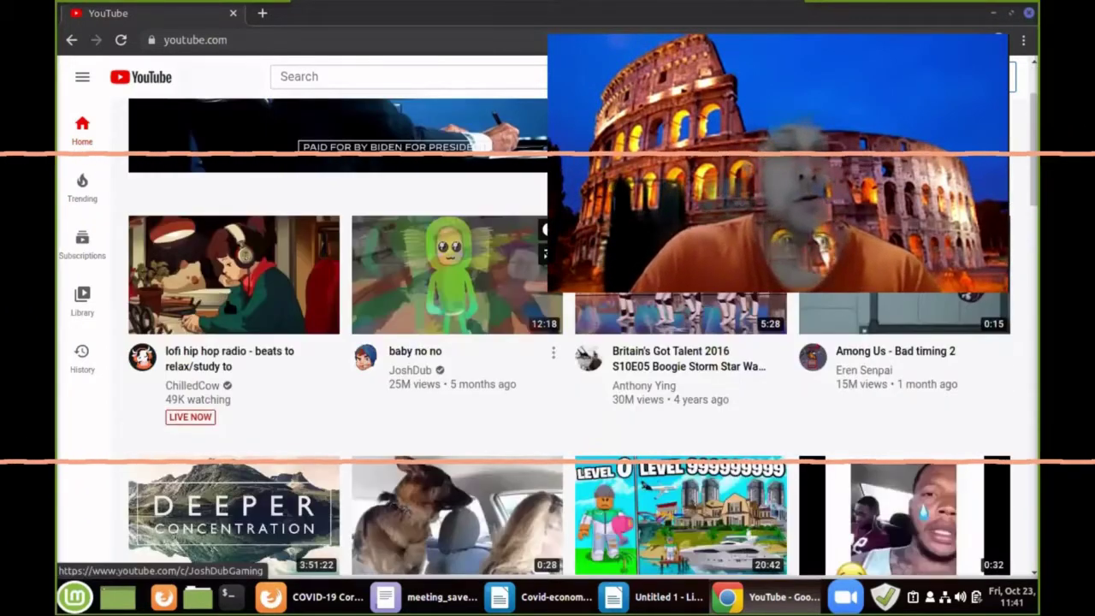
scroll(214, 325, "down", 5)
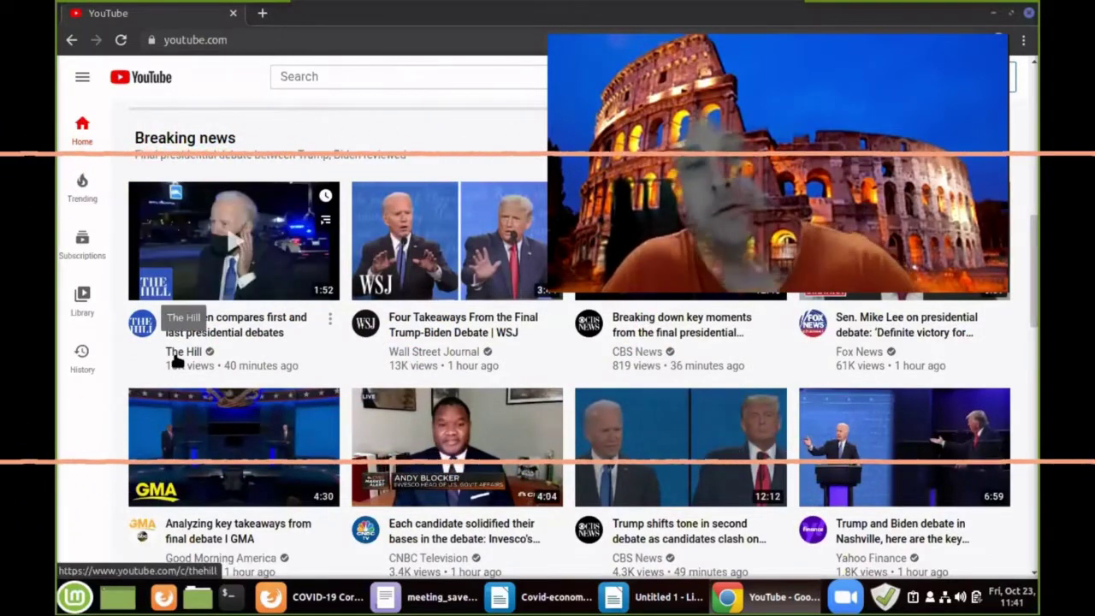
scroll(329, 362, "down", 1)
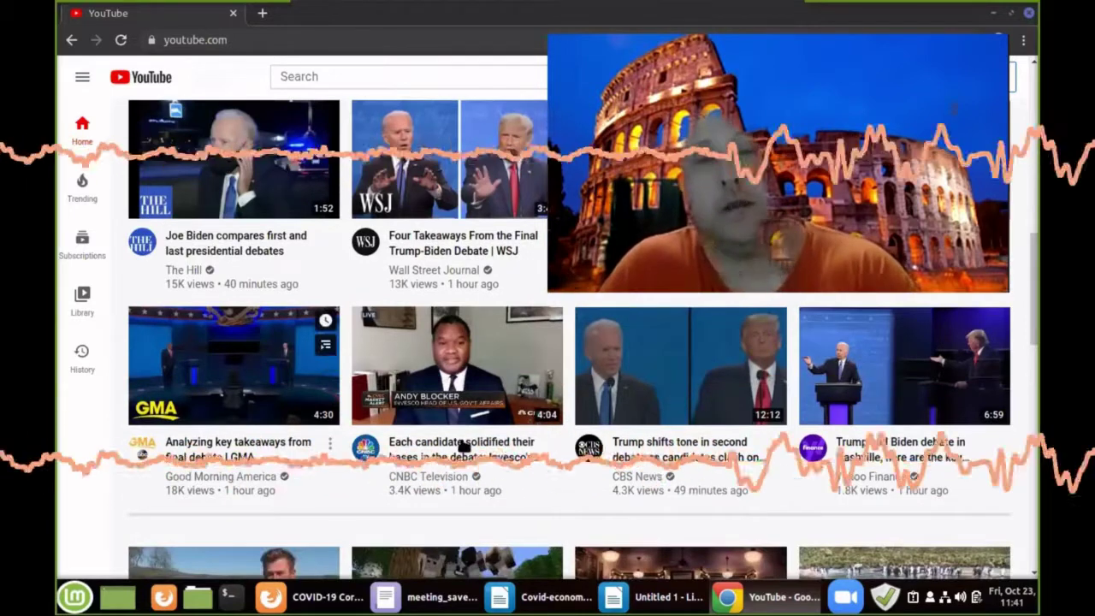
scroll(463, 446, "up", 2)
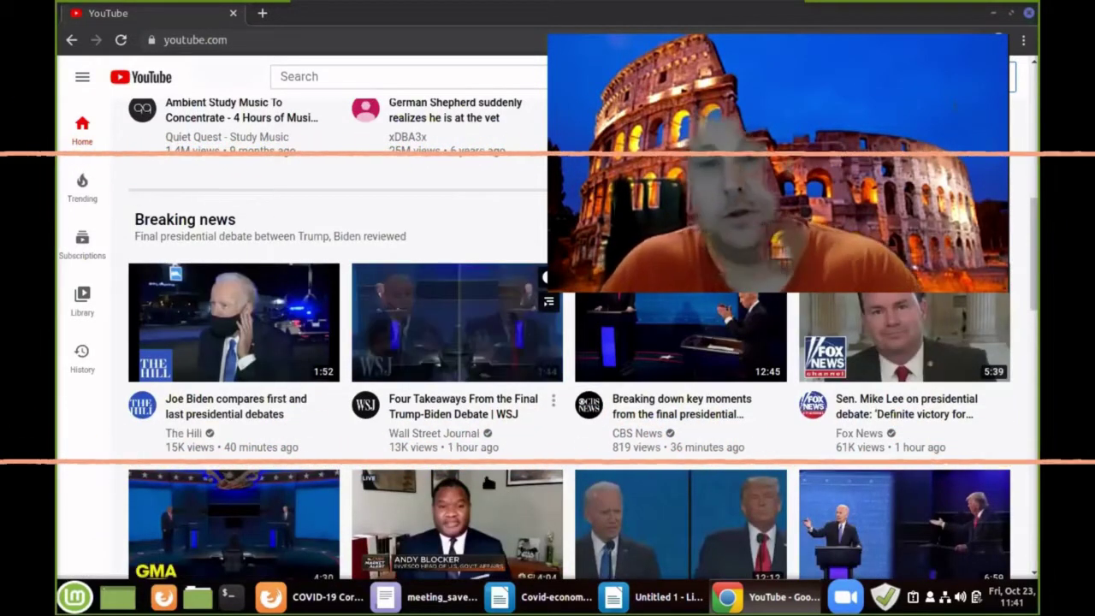
scroll(488, 481, "up", 1)
scroll(637, 526, "up", 1)
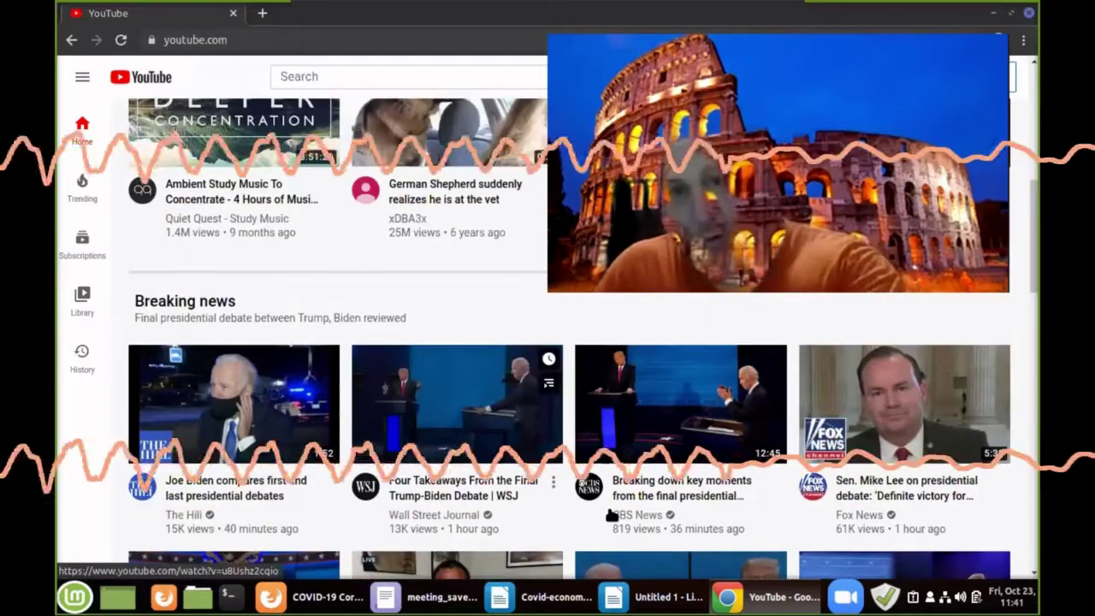
mouse_move(610, 505)
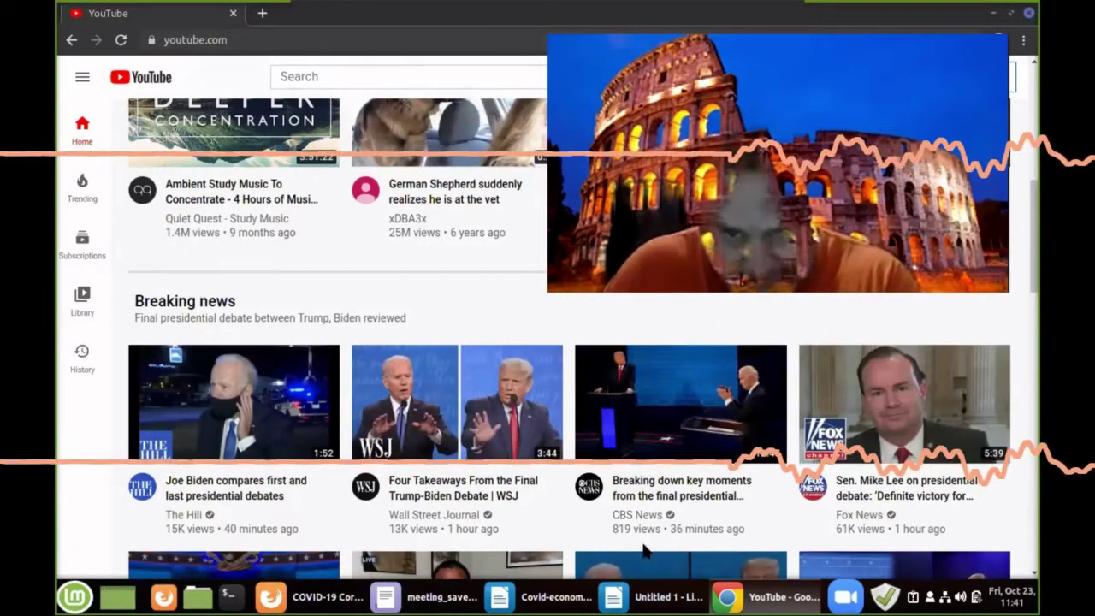
mouse_move(707, 516)
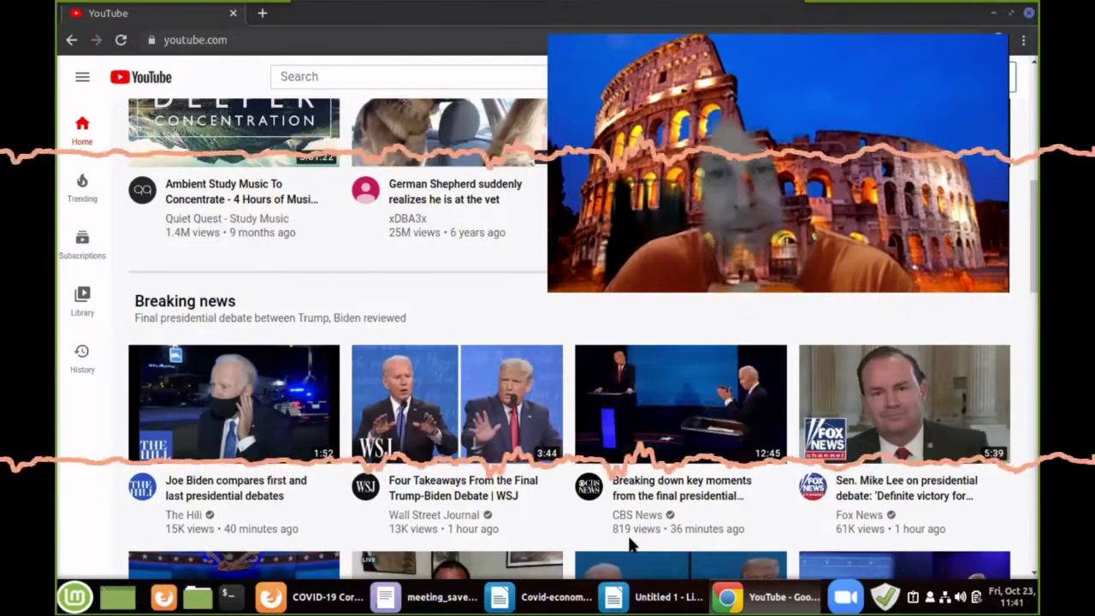
mouse_move(726, 546)
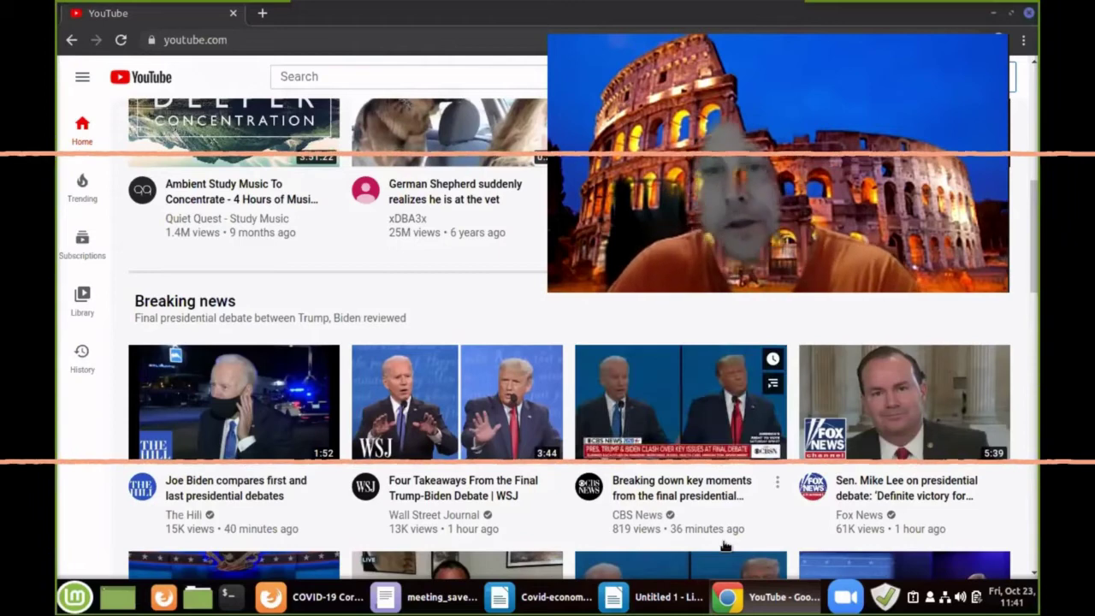
mouse_move(984, 486)
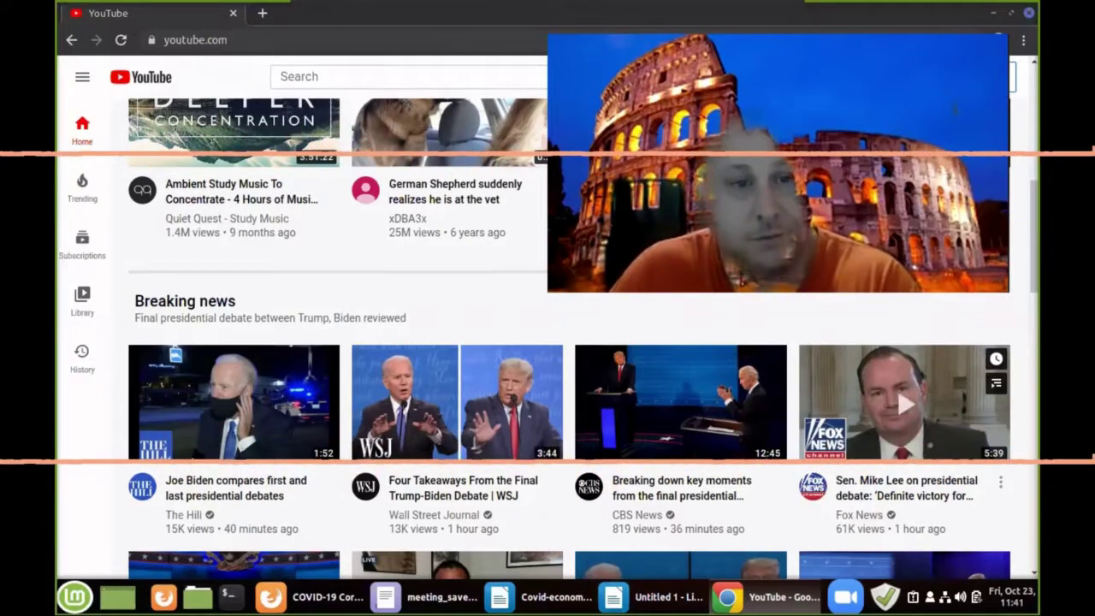
- Compare the titles, channels and thumbnails of the presidential debate videos across both rows of the Breaking news section
scroll(195, 455, "down", 1)
scroll(195, 455, "down", 3)
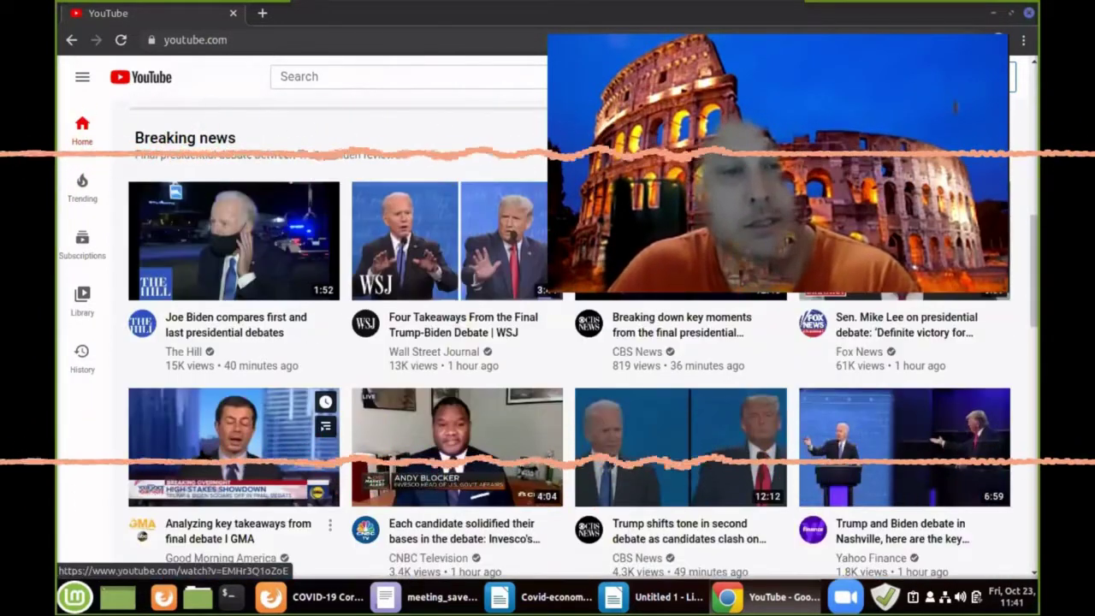
scroll(195, 455, "down", 2)
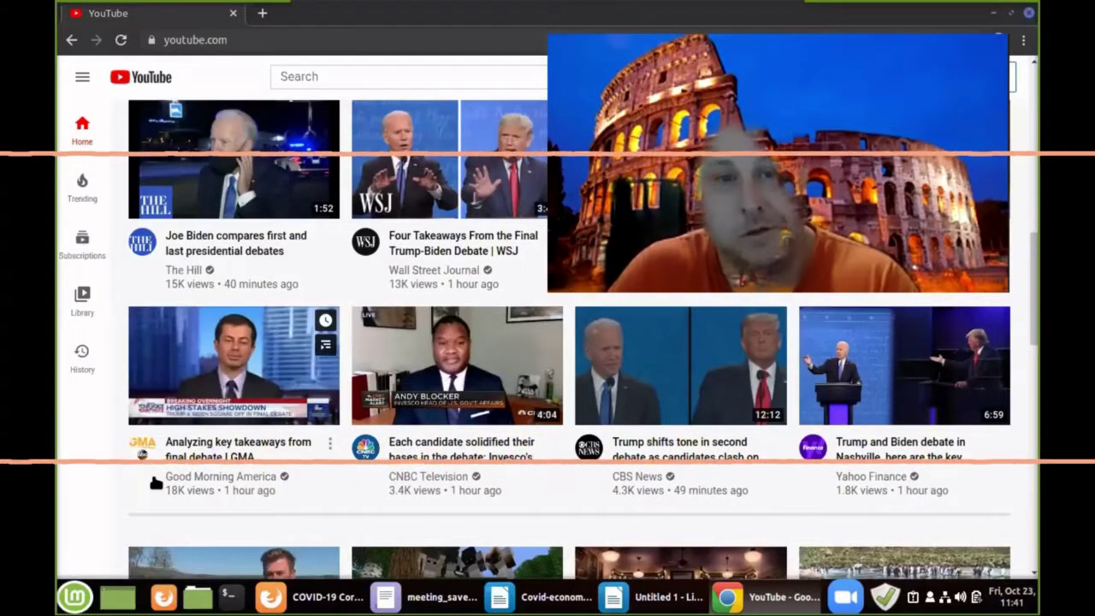
scroll(366, 469, "down", 1)
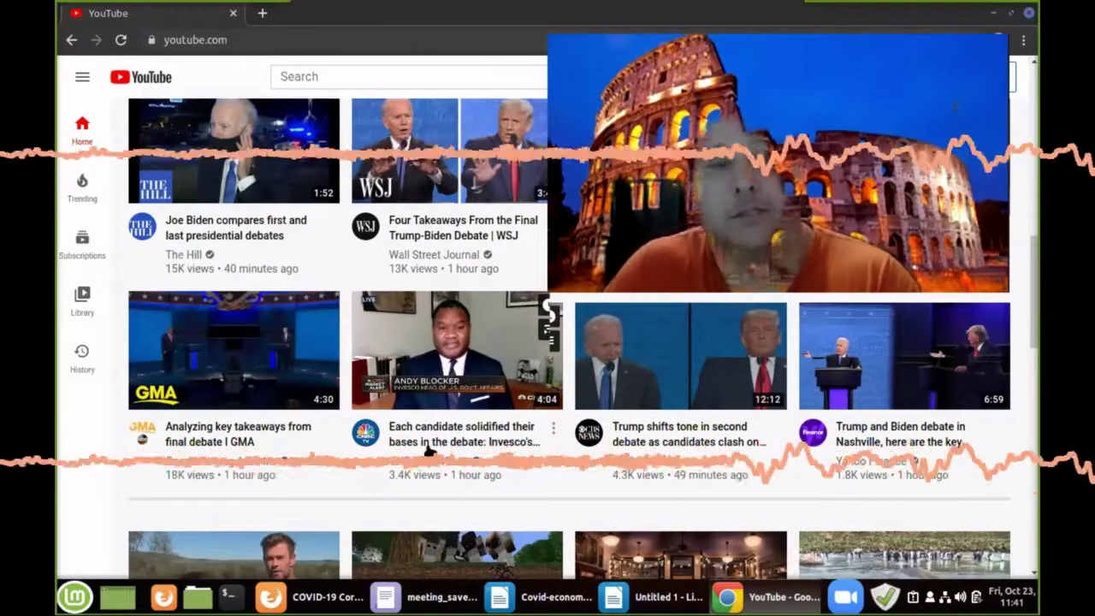
scroll(363, 455, "down", 1)
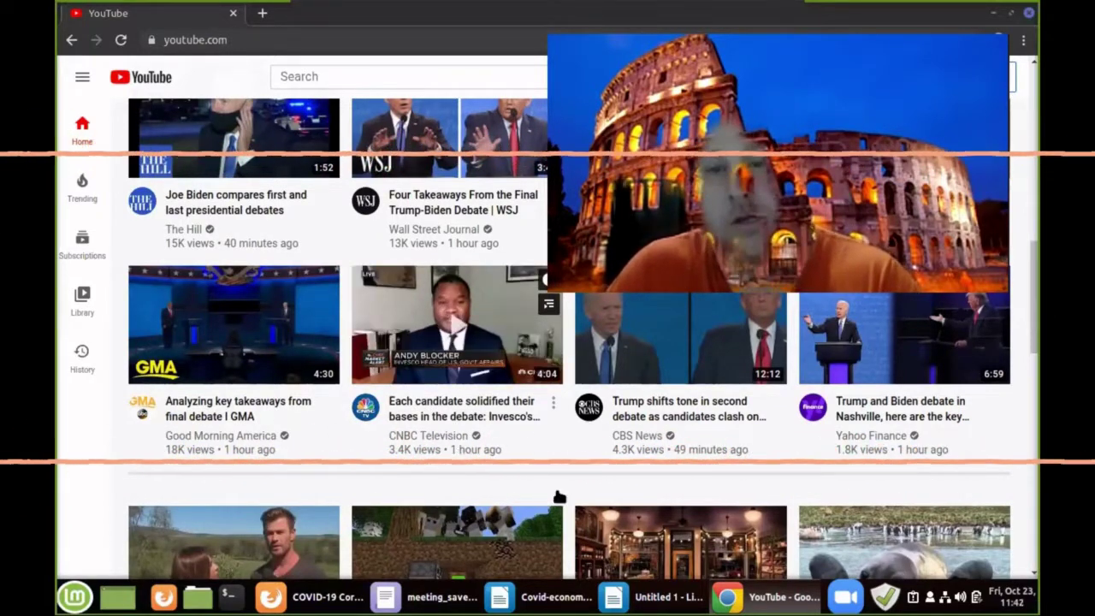
scroll(557, 496, "up", 3)
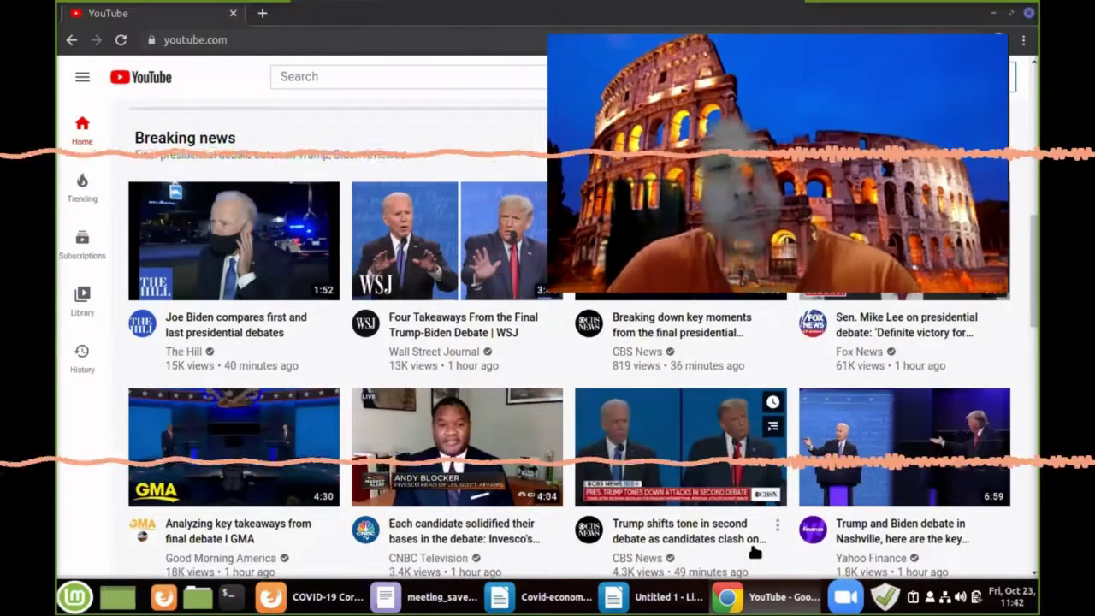
scroll(752, 547, "down", 1)
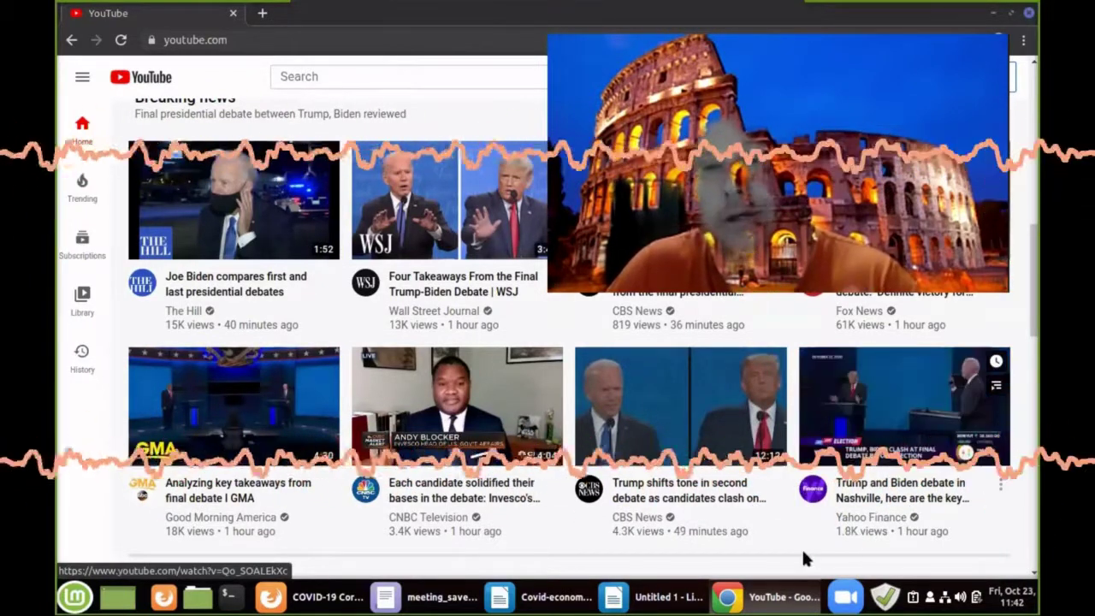
scroll(697, 520, "up", 1)
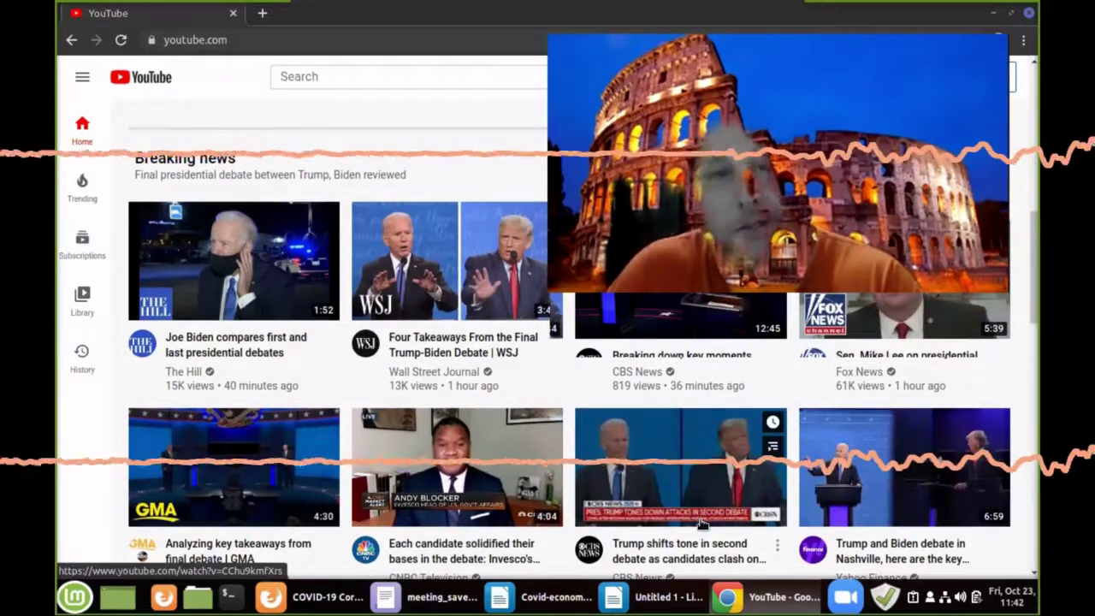
scroll(831, 531, "up", 2)
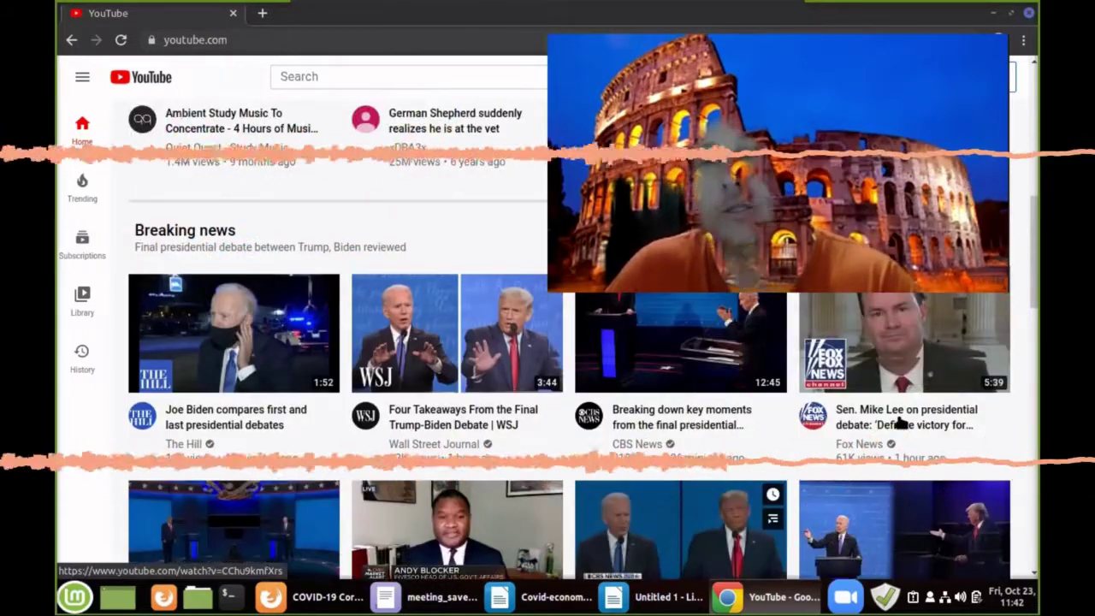
scroll(900, 421, "up", 2)
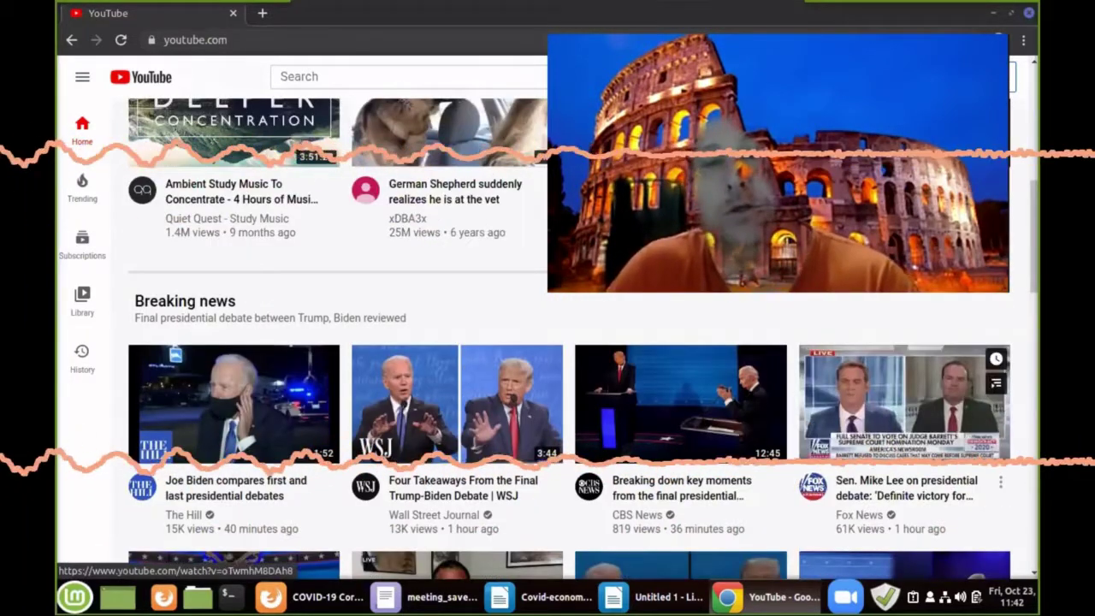
scroll(285, 485, "down", 2)
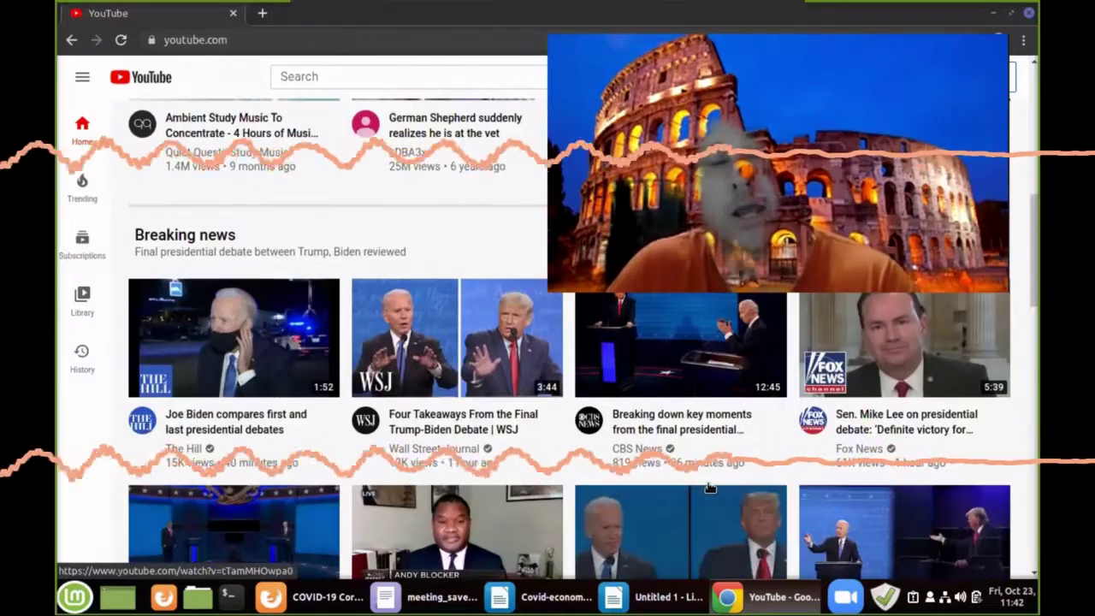
scroll(709, 487, "down", 1)
scroll(342, 486, "down", 5)
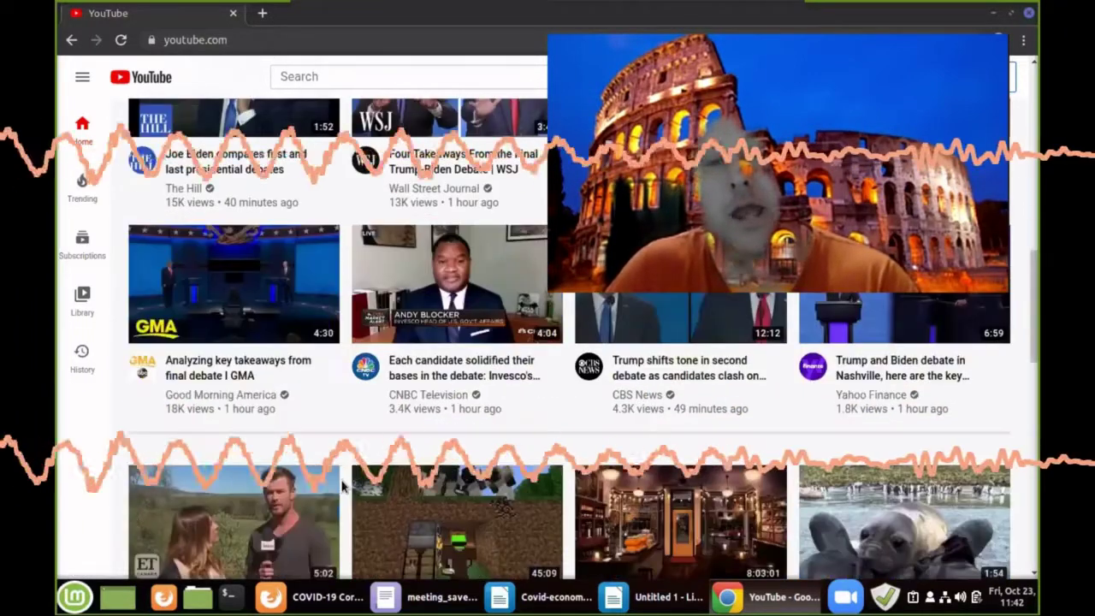
- Examine The Hill and Wall Street Journal debate videos in the Breaking news section more closely
scroll(342, 486, "up", 4)
scroll(340, 485, "up", 2)
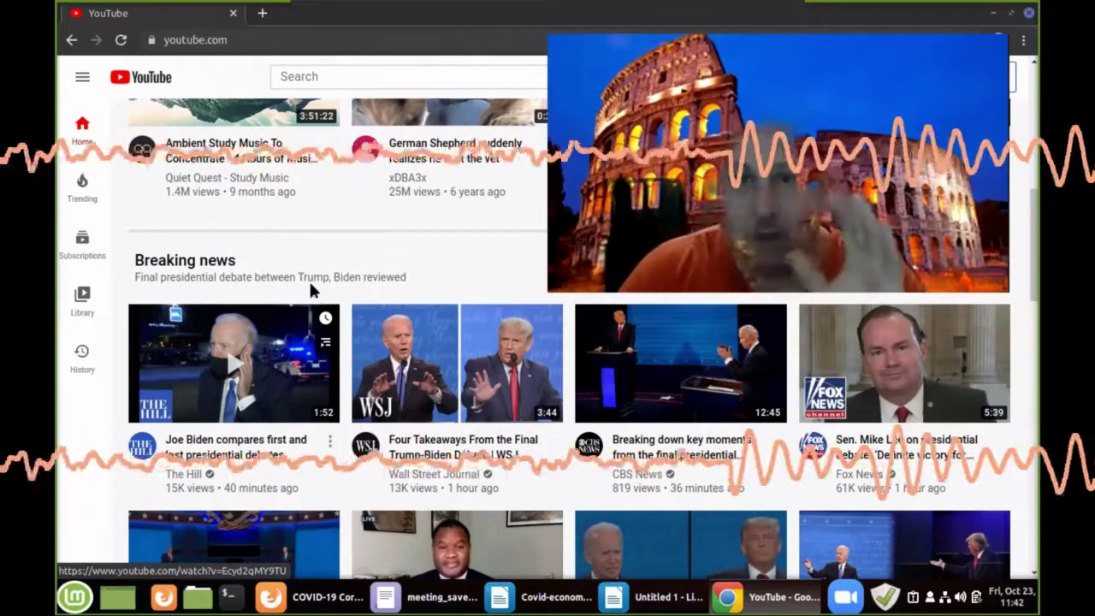
scroll(279, 226, "down", 2)
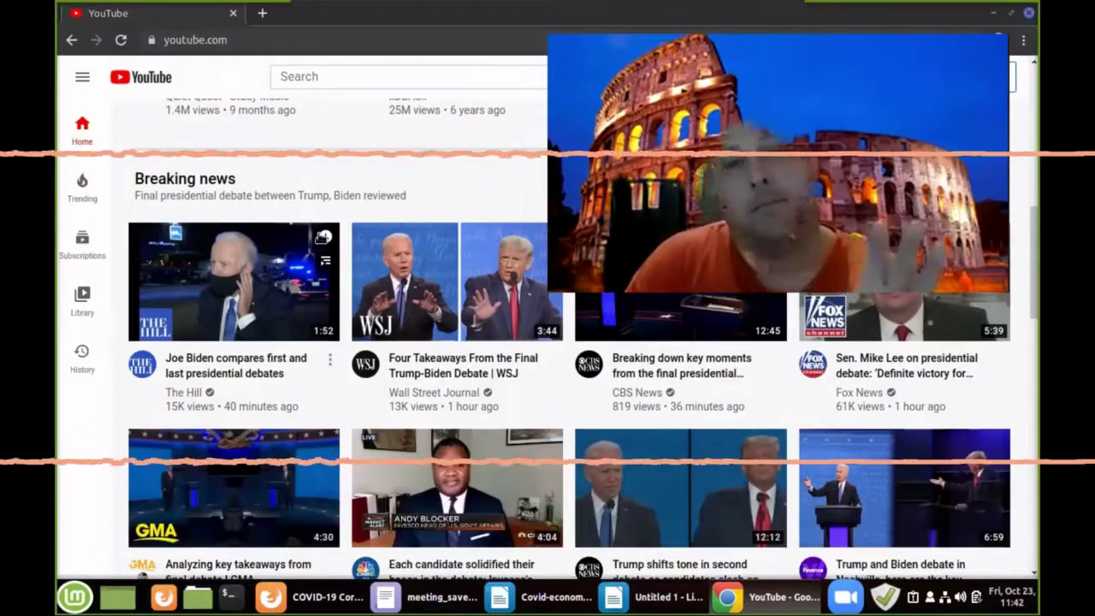
scroll(278, 226, "down", 2)
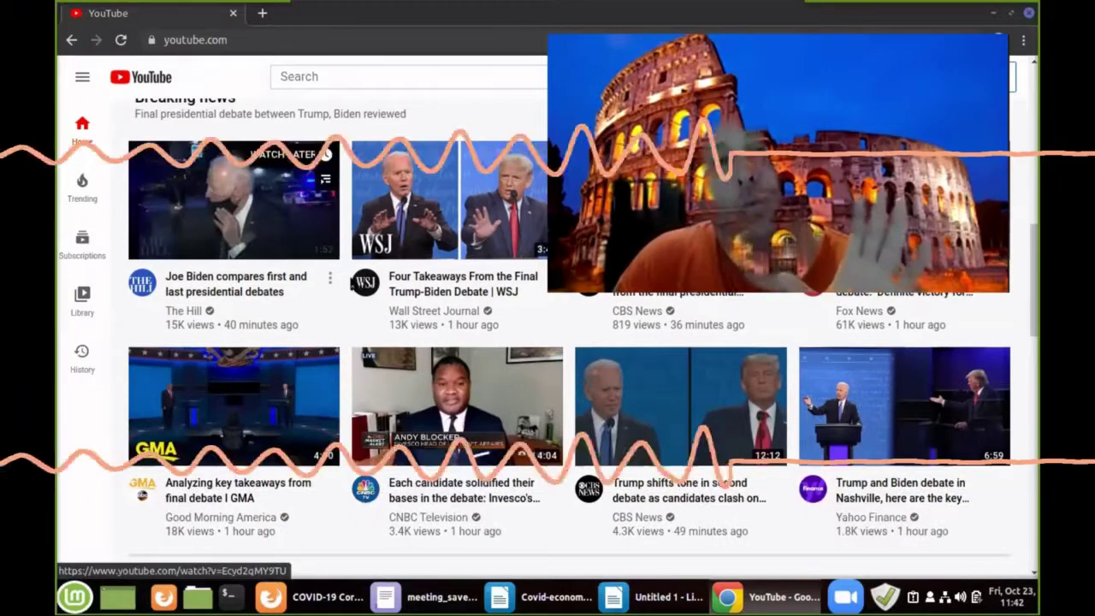
scroll(279, 227, "up", 2)
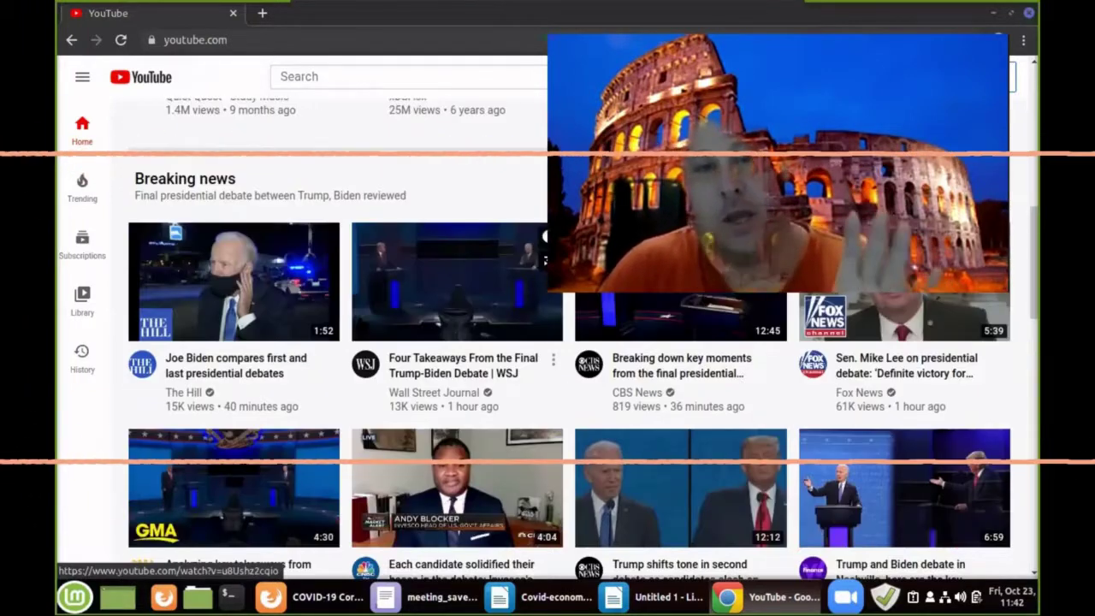
scroll(368, 326, "down", 1)
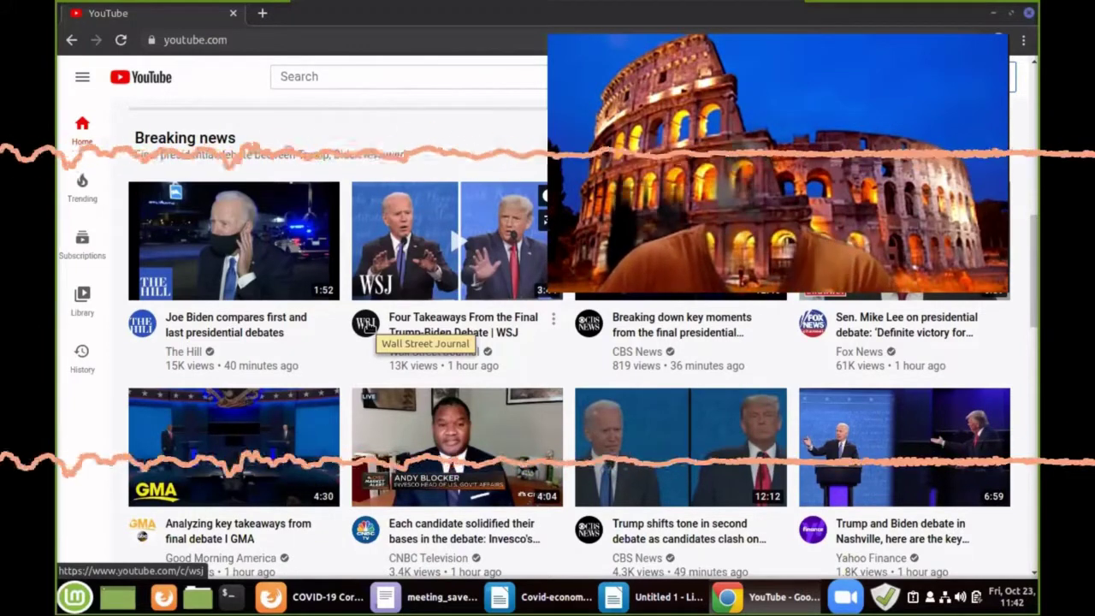
scroll(367, 326, "down", 1)
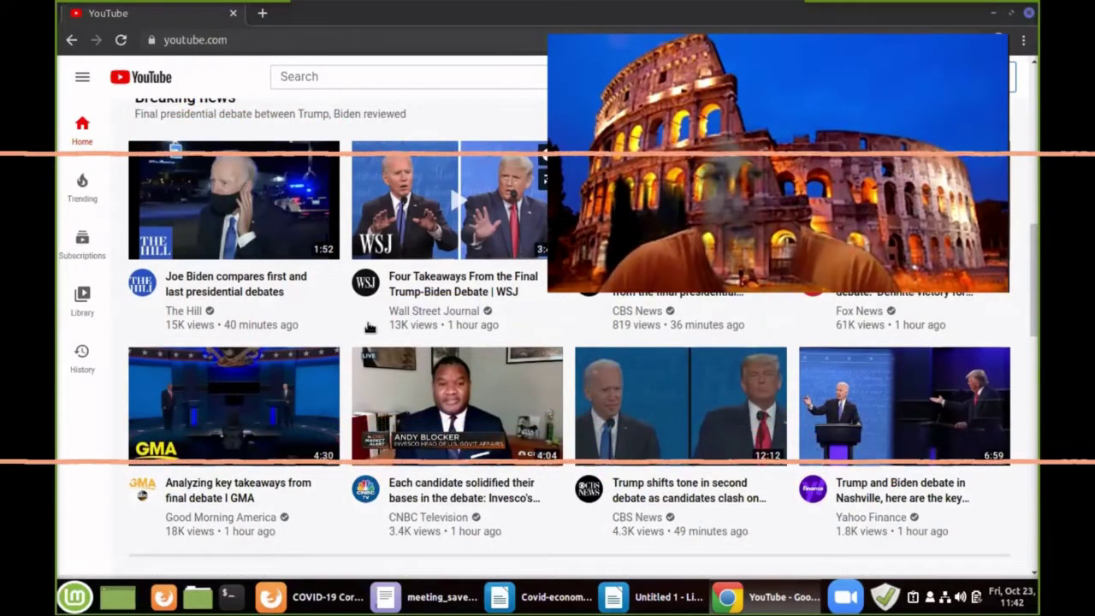
scroll(368, 327, "up", 2)
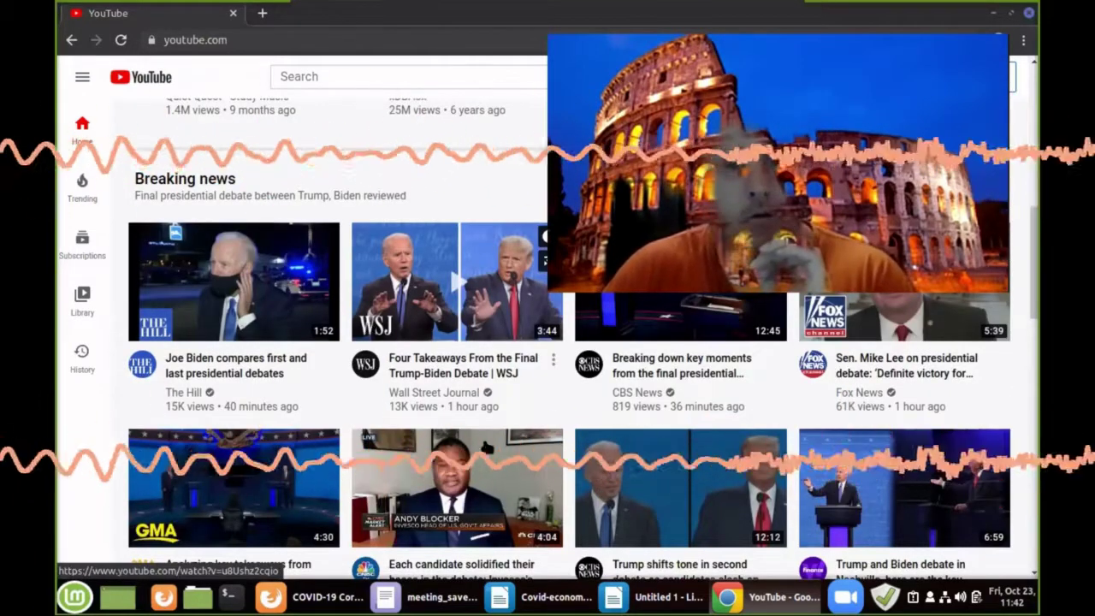
- Switch to Firefox and look through the Trump Tower Wikipedia article from its introduction to the Critical reception section
key("alt+Tab")
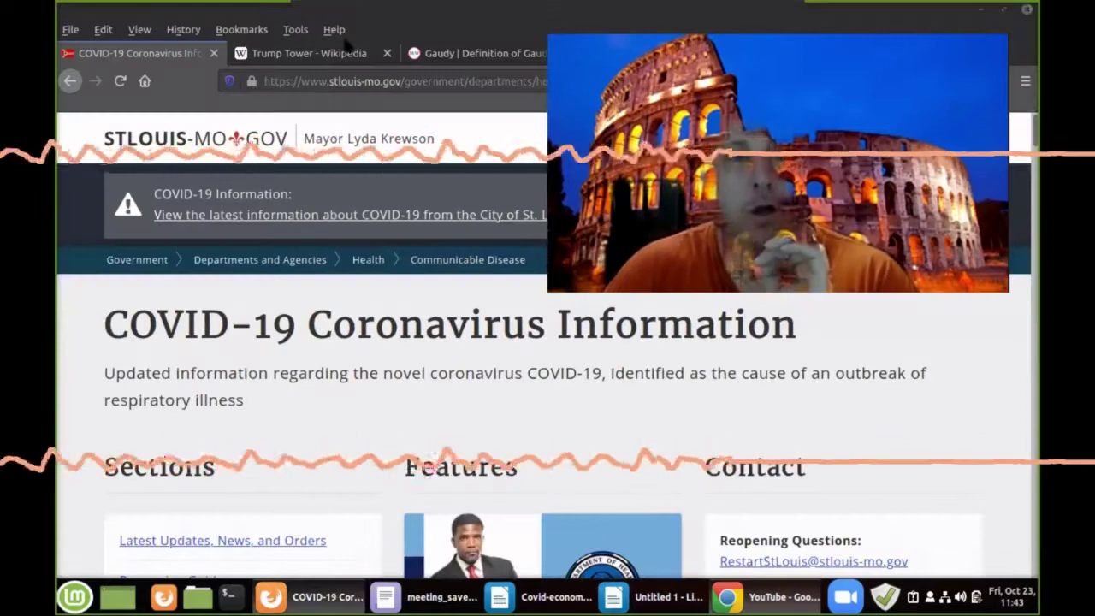
key("ctrl+Tab")
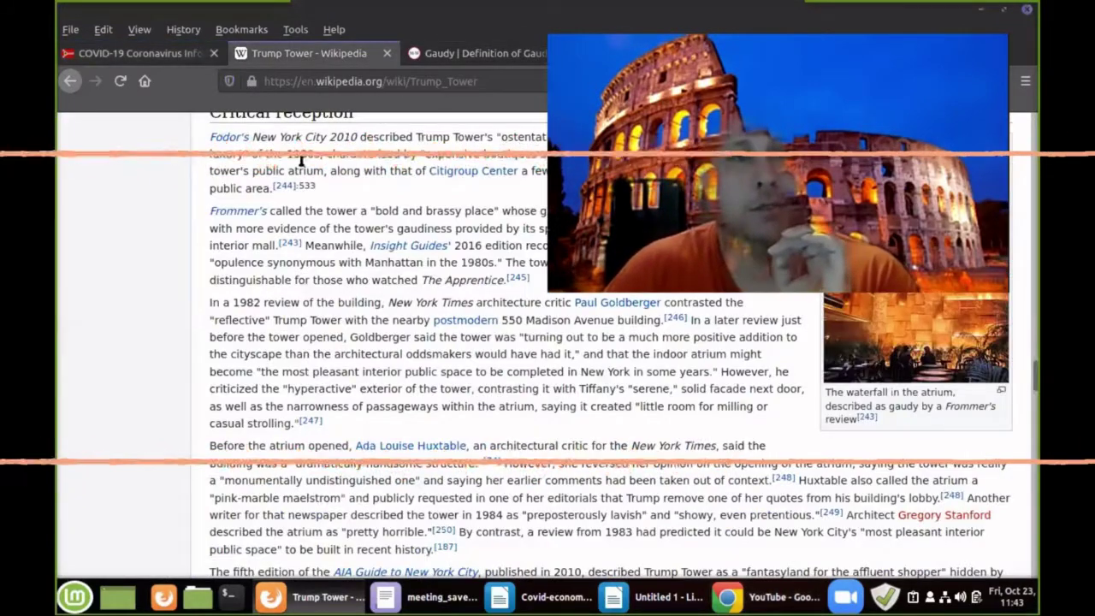
scroll(355, 257, "up", 3)
scroll(348, 245, "up", 3)
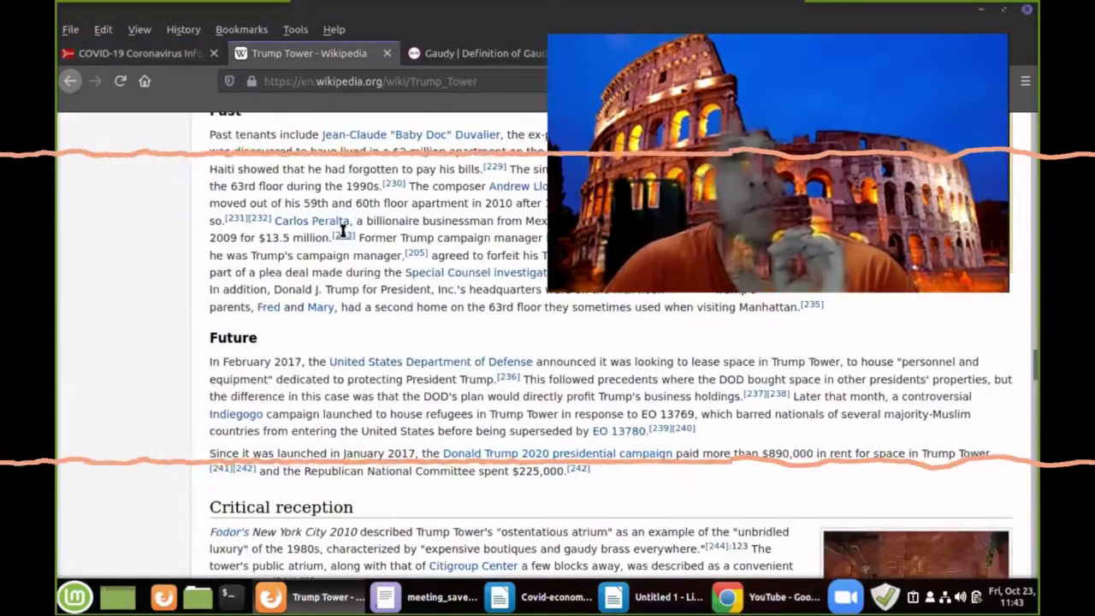
scroll(347, 239, "down", 3)
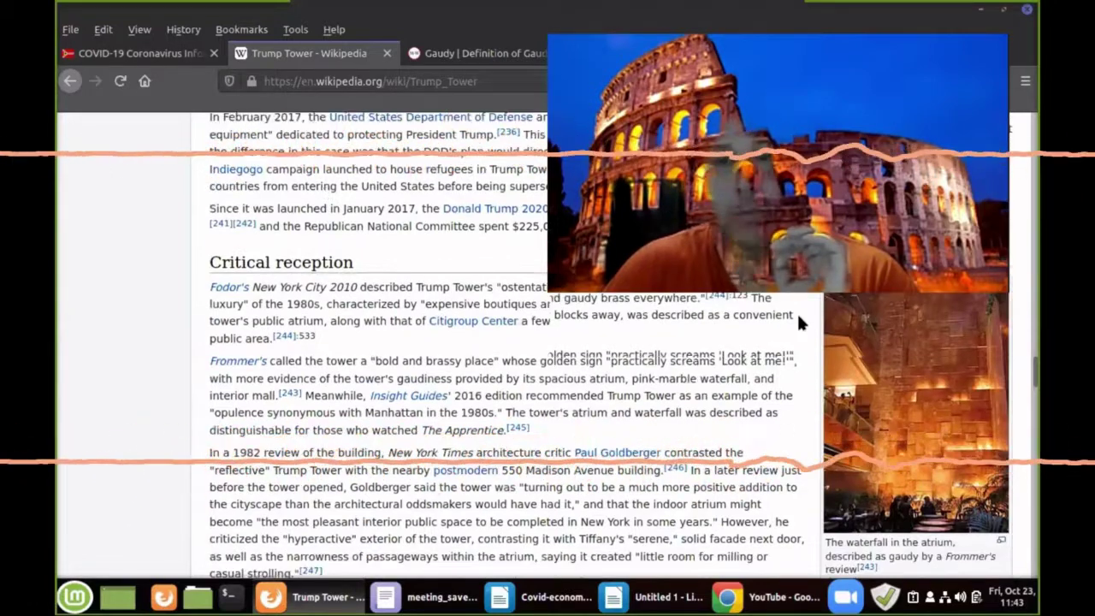
left_click_drag(1034, 367, 1033, 124)
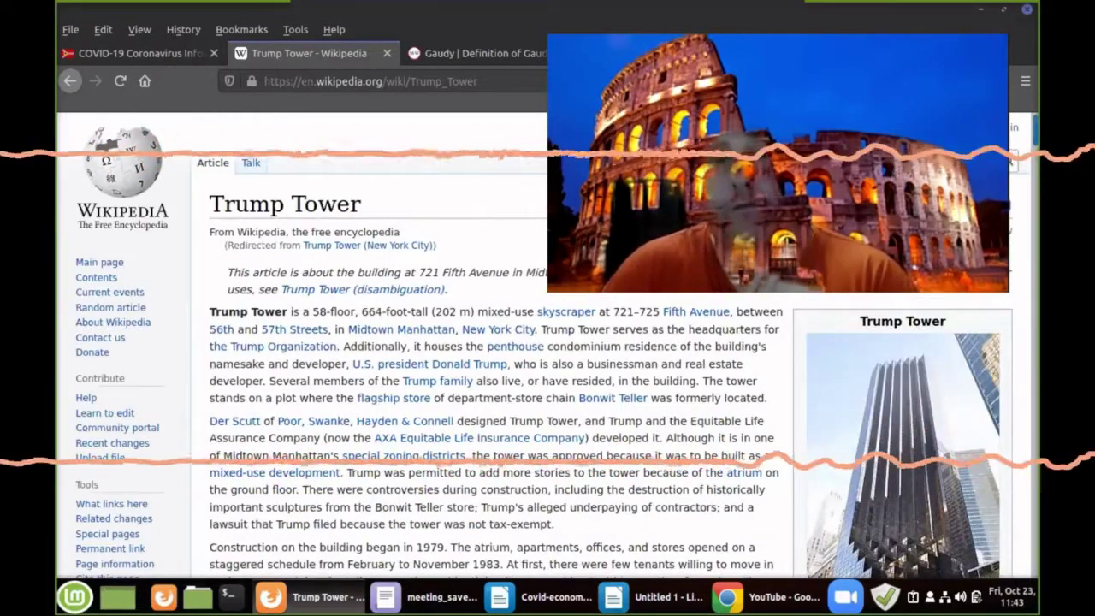
scroll(548, 385, "down", 15)
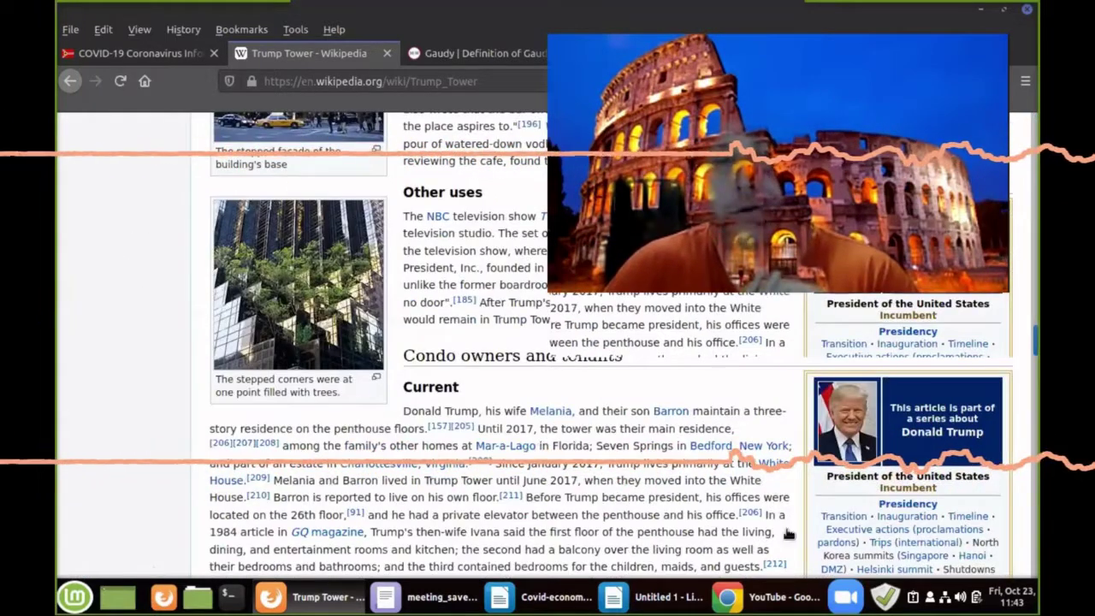
scroll(788, 533, "down", 5)
scroll(248, 369, "down", 4)
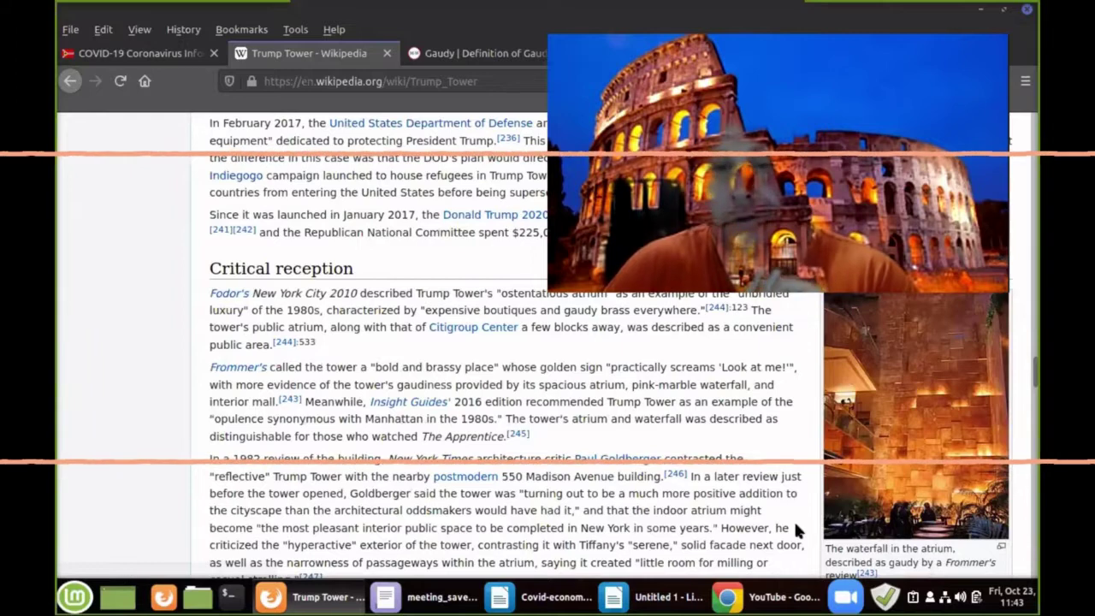
- Examine the Critical reception section of the Trump Tower article and enlarge the photo of the atrium waterfall
scroll(795, 525, "down", 2)
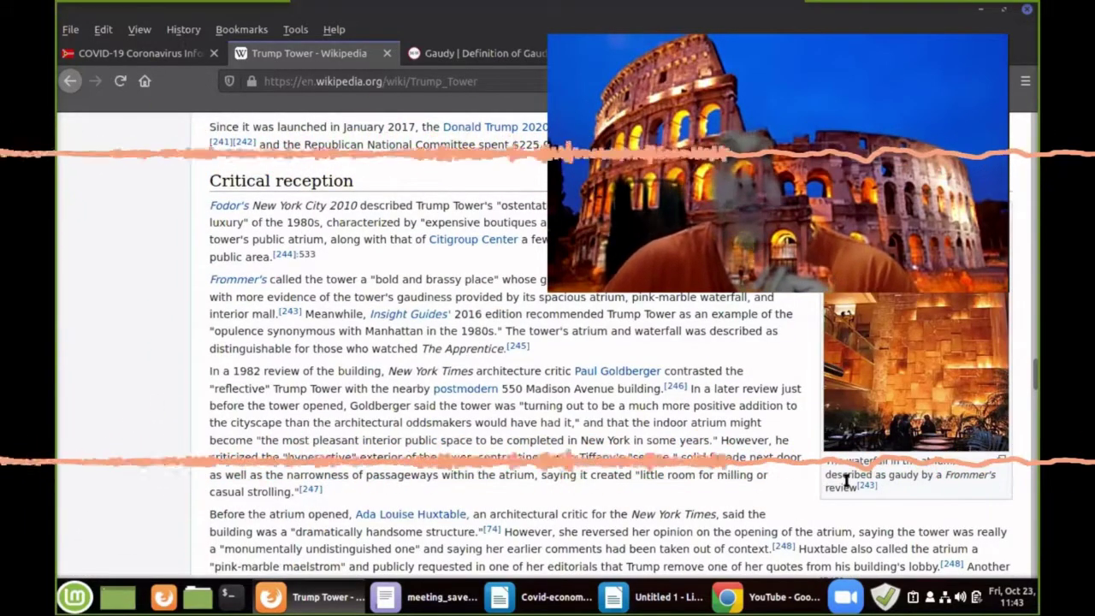
mouse_move(866, 485)
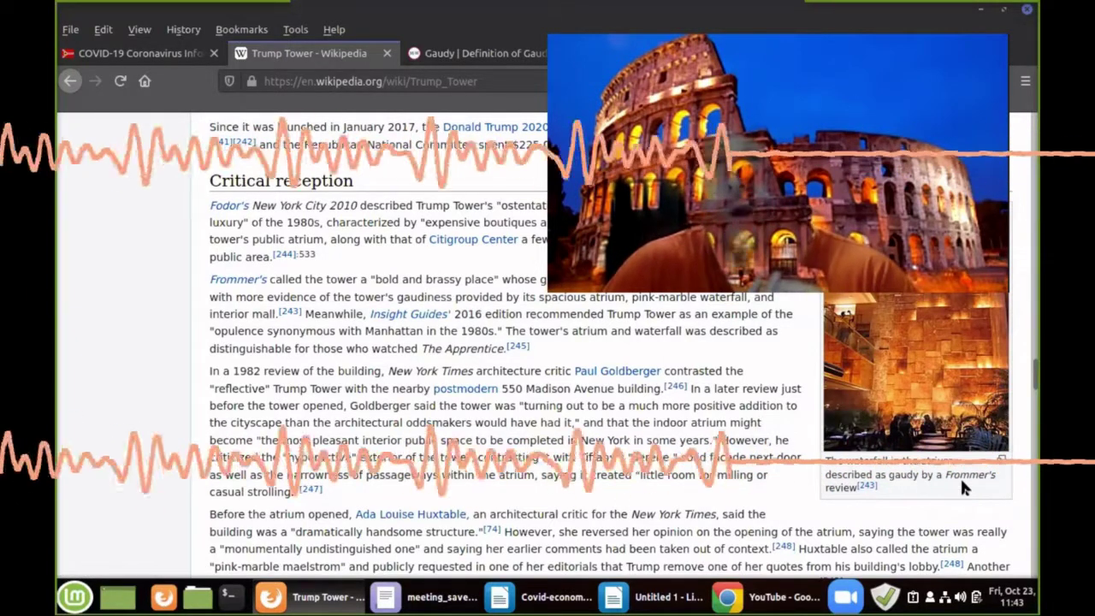
scroll(960, 485, "up", 1)
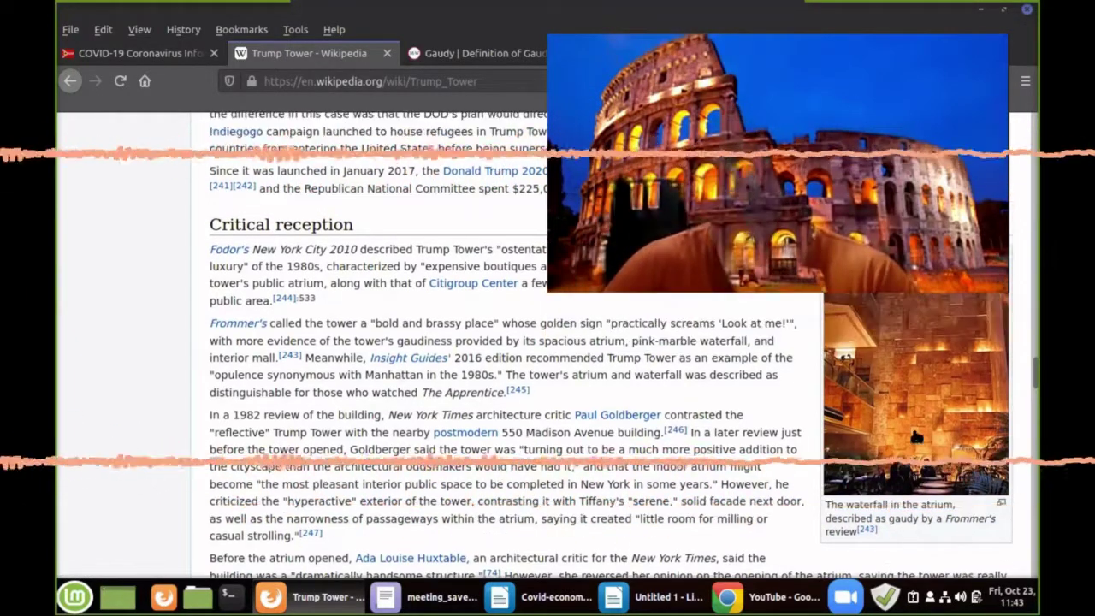
left_click(916, 437)
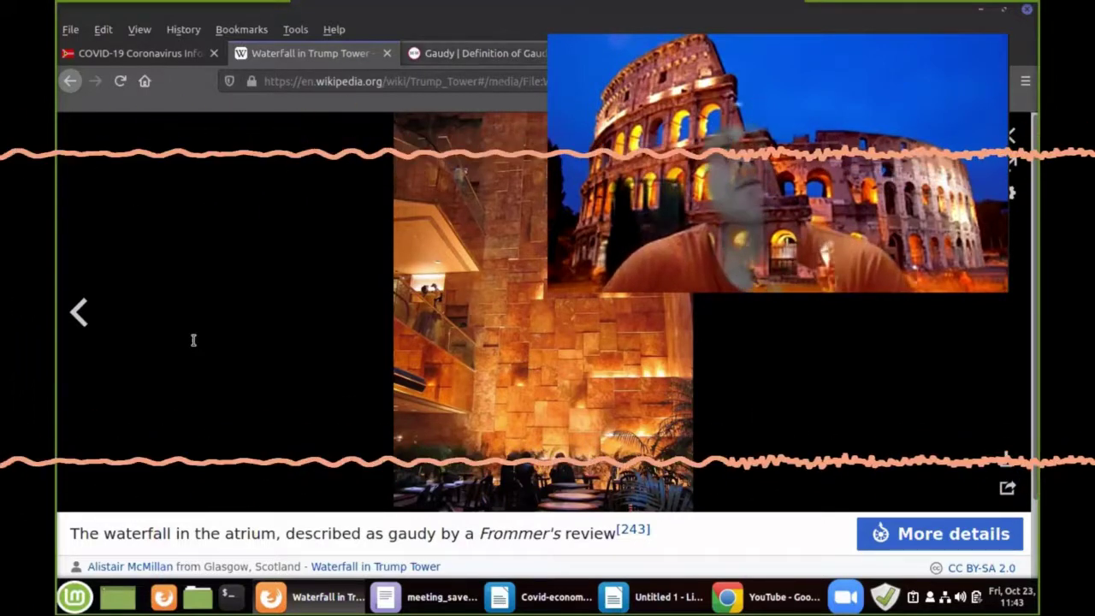
- Read the Merriam-Webster definition of "gaudy" as an adjective
key("ctrl+Tab")
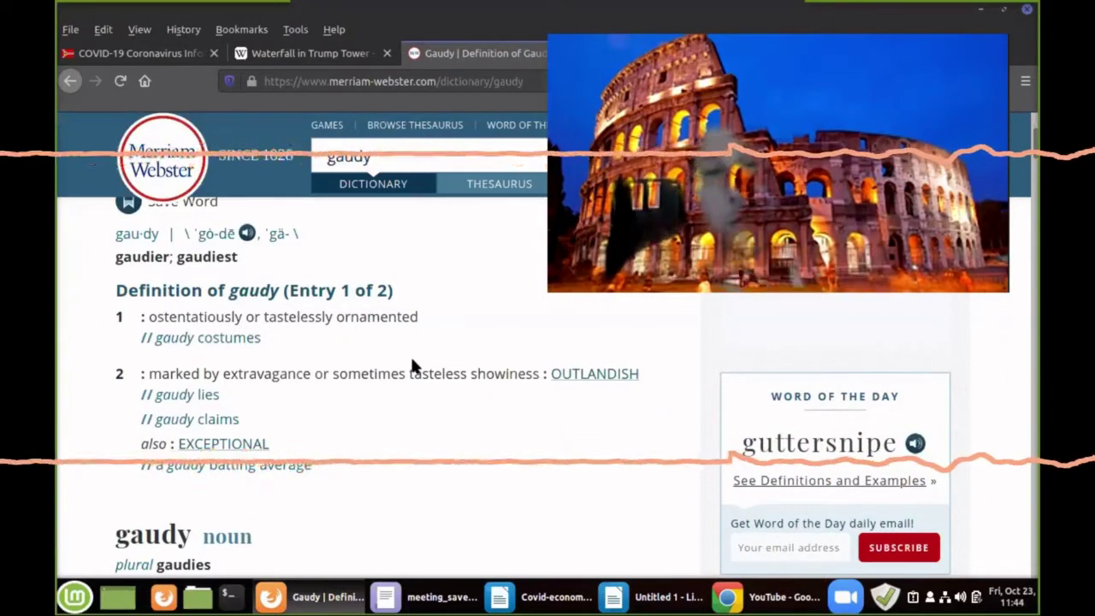
scroll(119, 449, "up", 1)
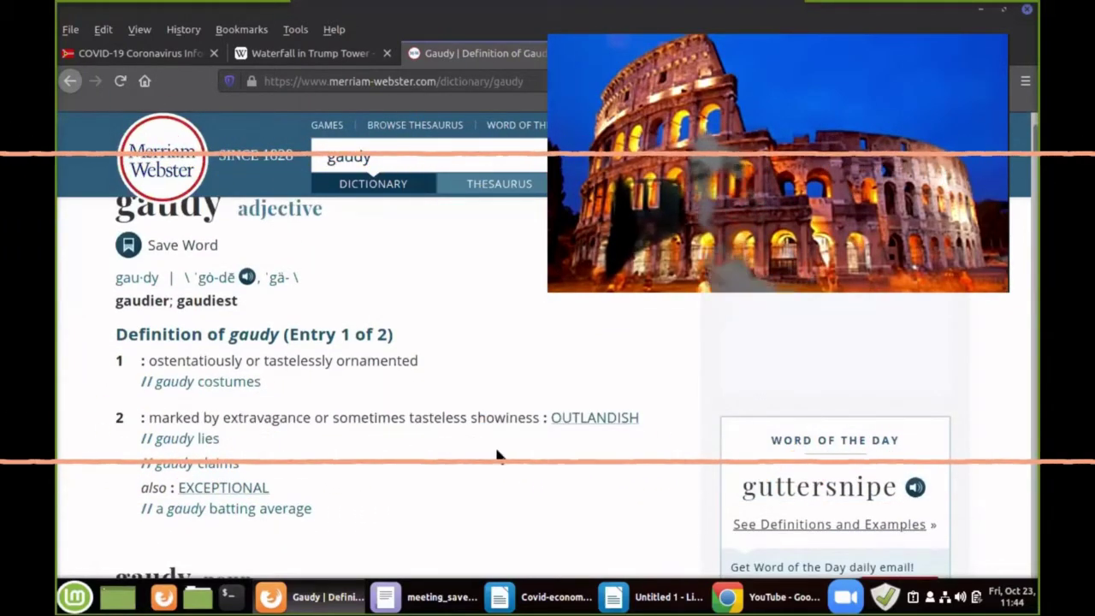
scroll(498, 456, "up", 3)
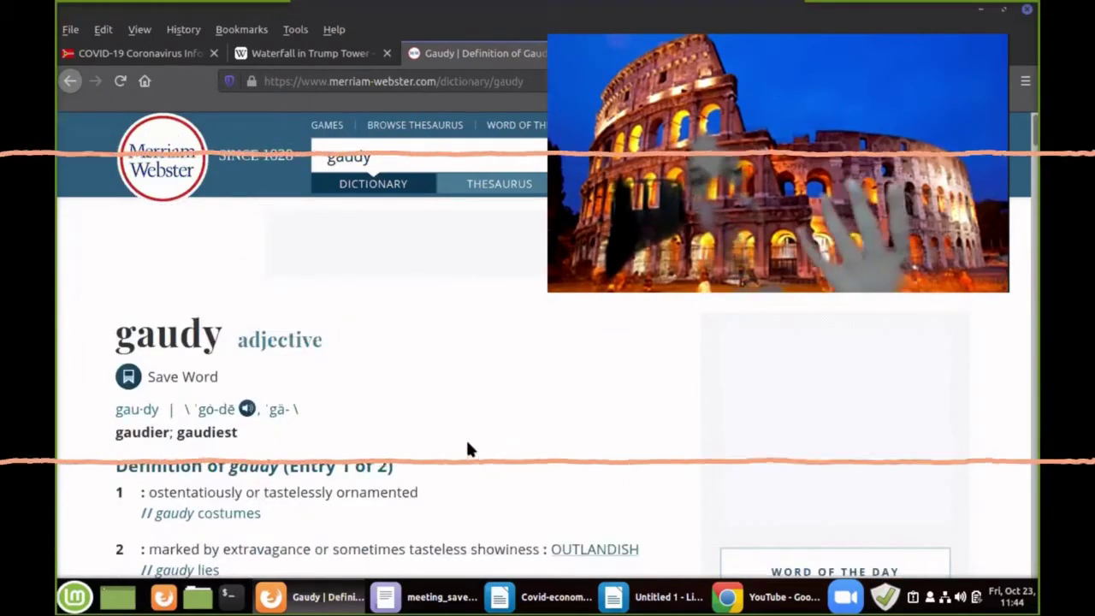
- Return to the Trump Tower article, close the enlarged waterfall photo, and go back to the article's introduction
left_click(255, 54)
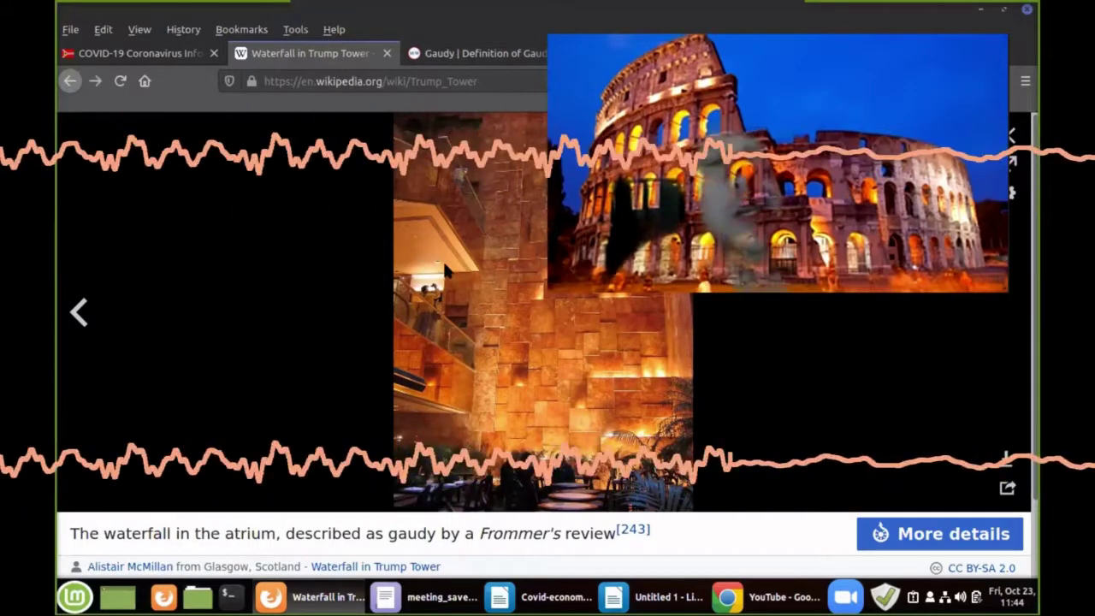
left_click(70, 82)
scroll(191, 276, "up", 20)
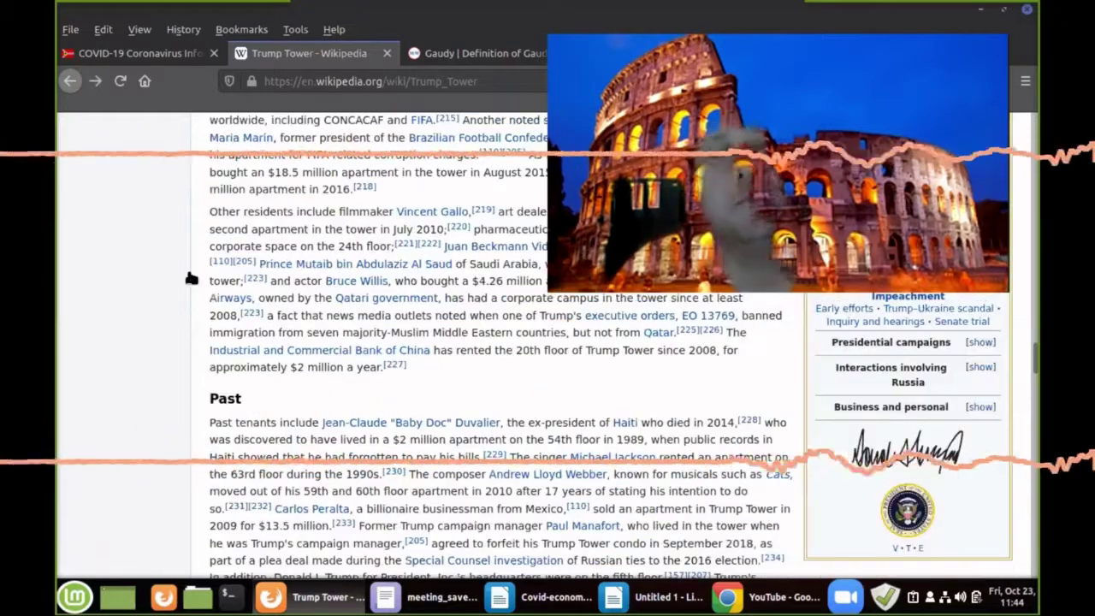
scroll(300, 342, "up", 10)
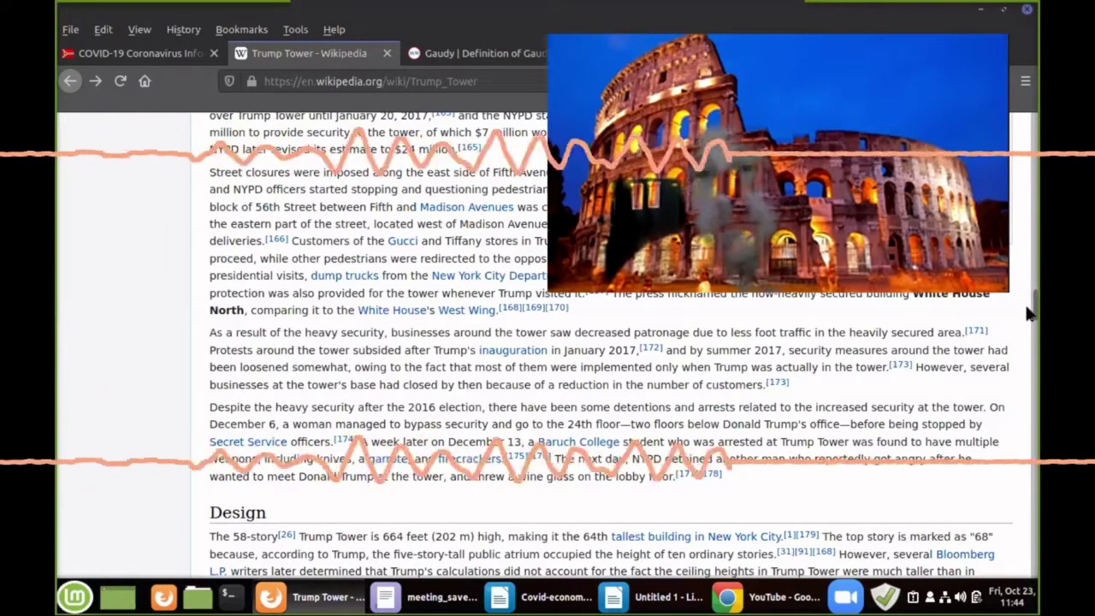
scroll(275, 210, "up", 15)
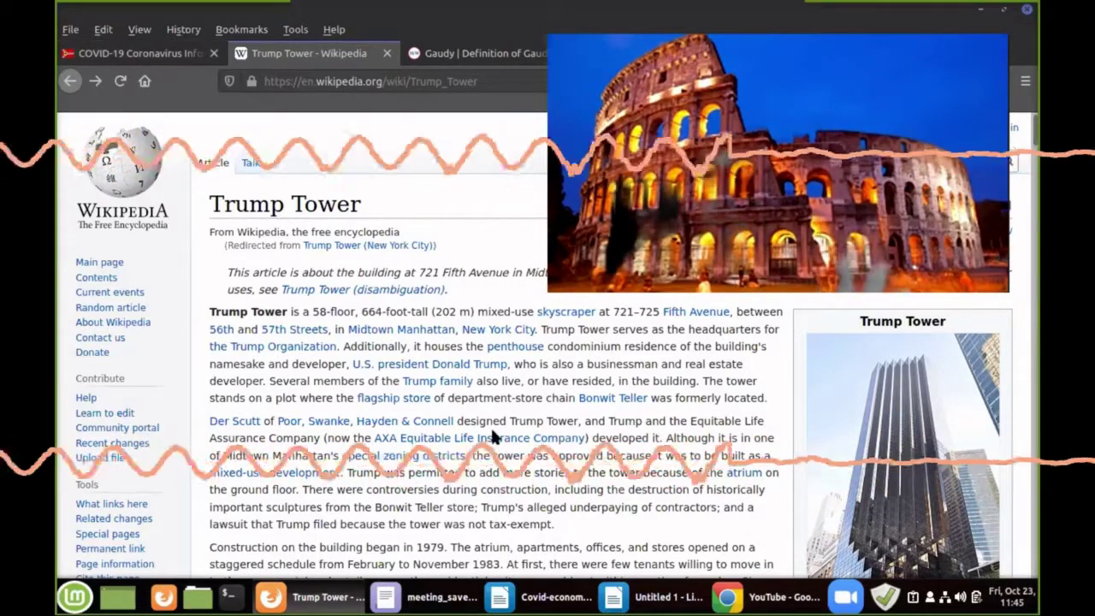
- Switch to the "How to win" document in LibreOffice Writer and add "B. Economics ( World Currency, History, Cyber Security. Business." below point A
left_click(673, 599)
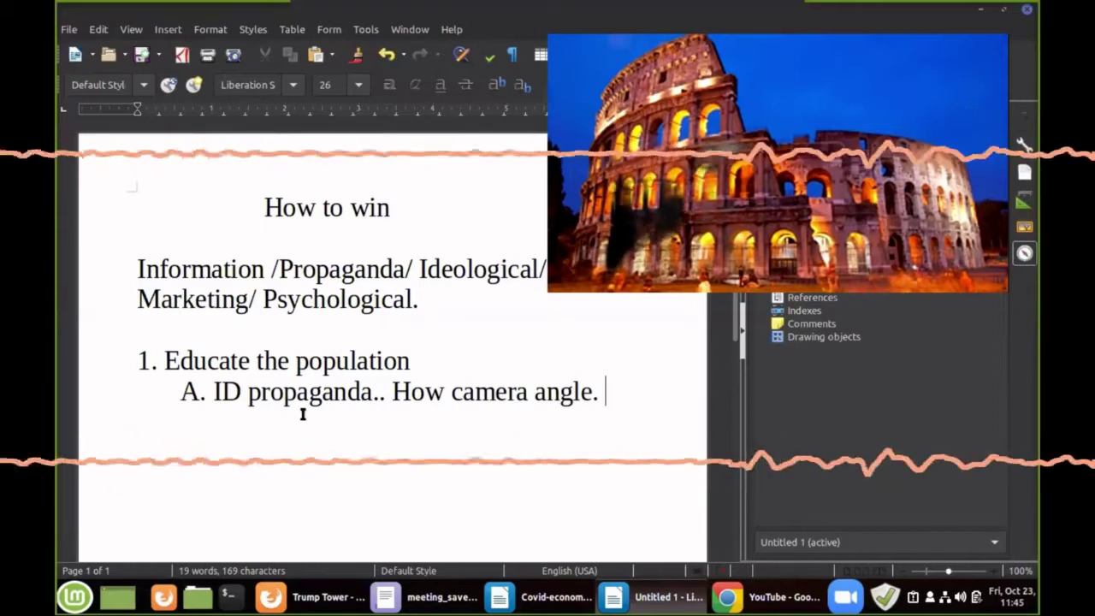
left_click(544, 437)
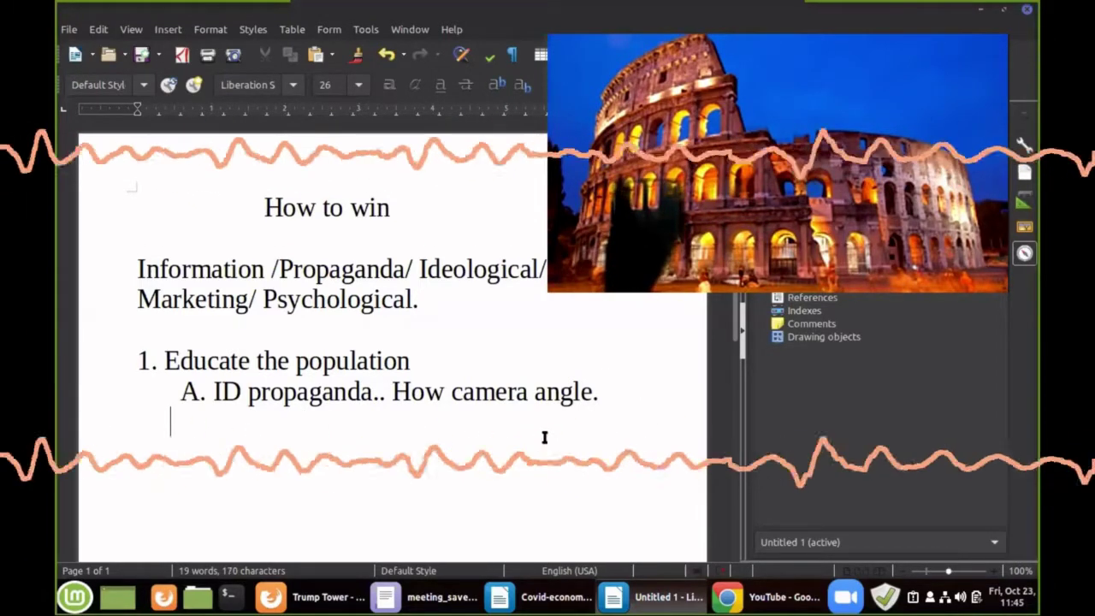
type("B.")
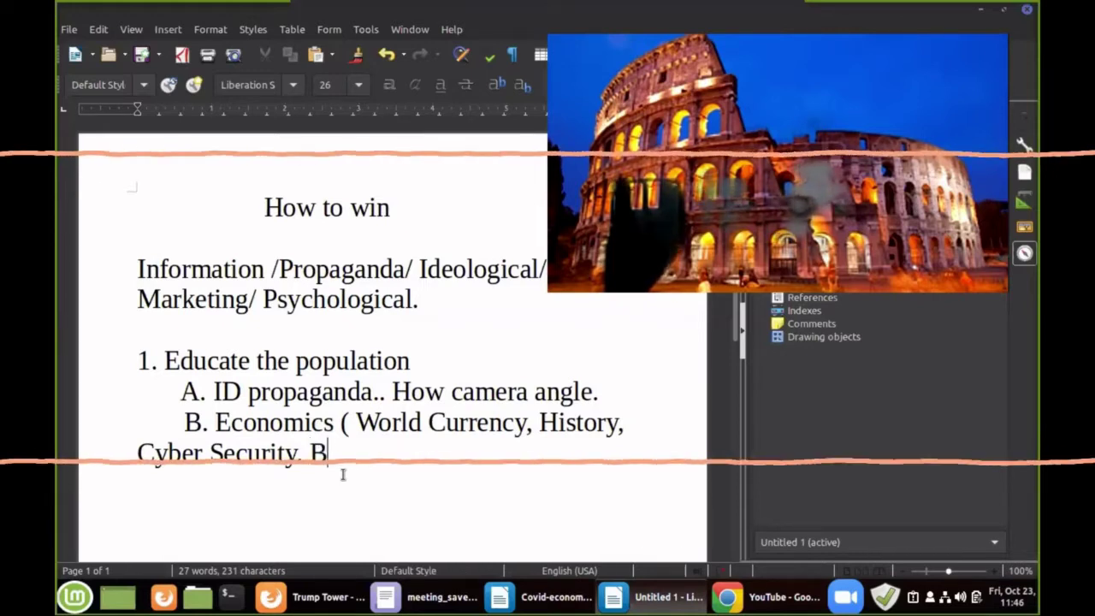
type("usines")
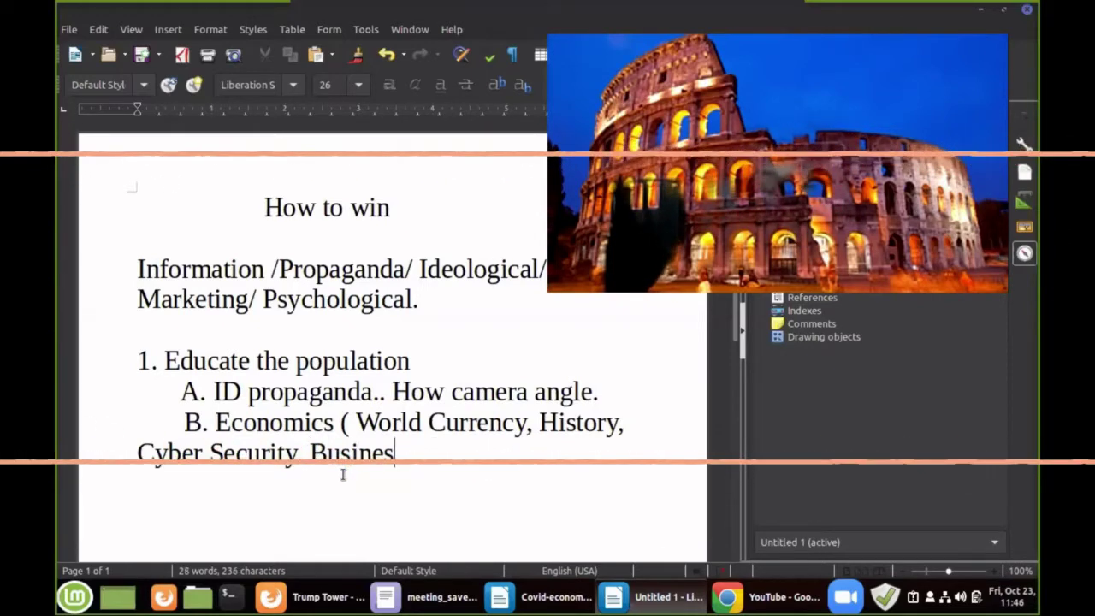
type("s")
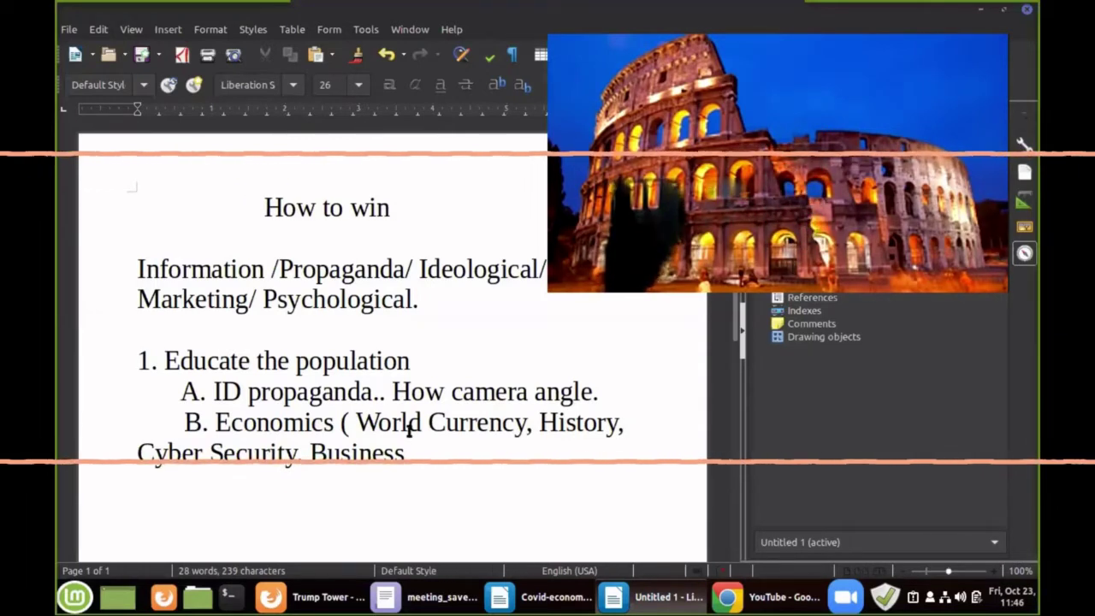
scroll(486, 404, "down", 1)
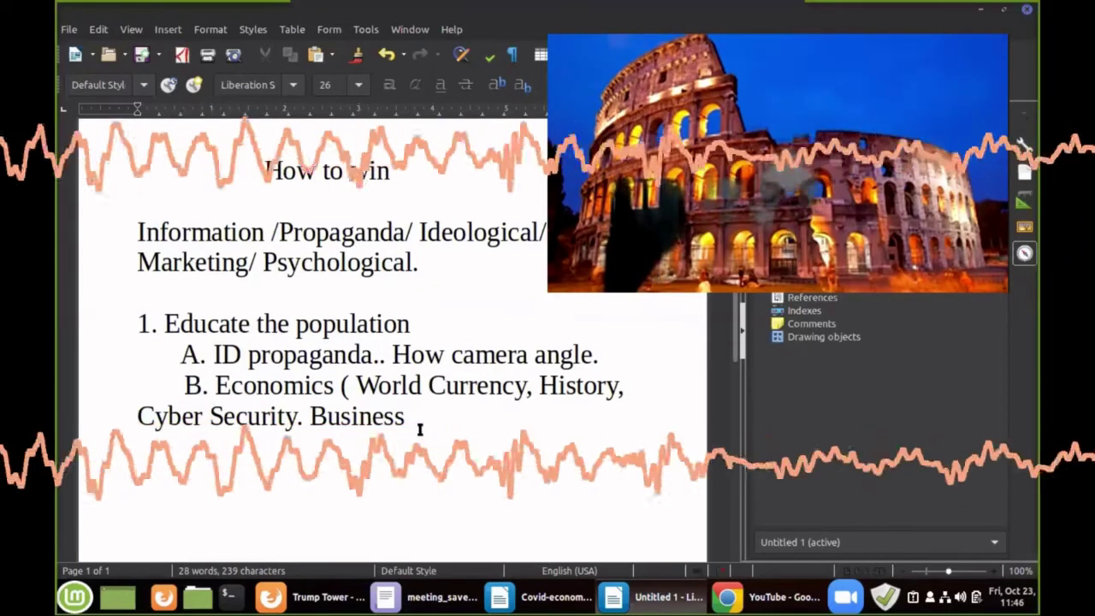
type(".")
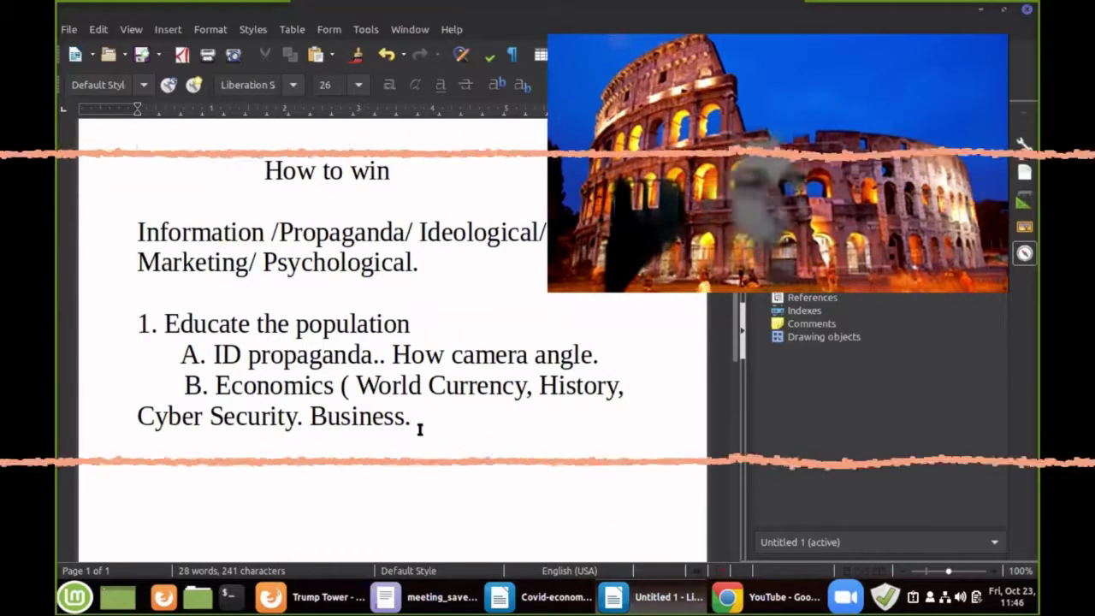
- Leave a blank line below point B and start a new main point numbered "2."
key("Return")
key("Return")
type("2")
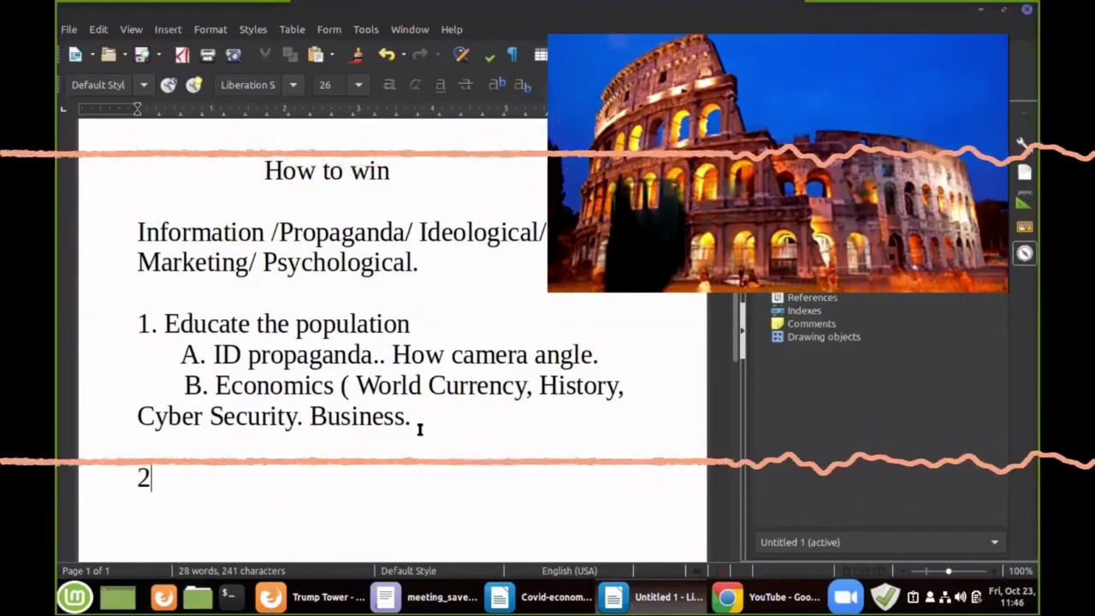
type(". n")
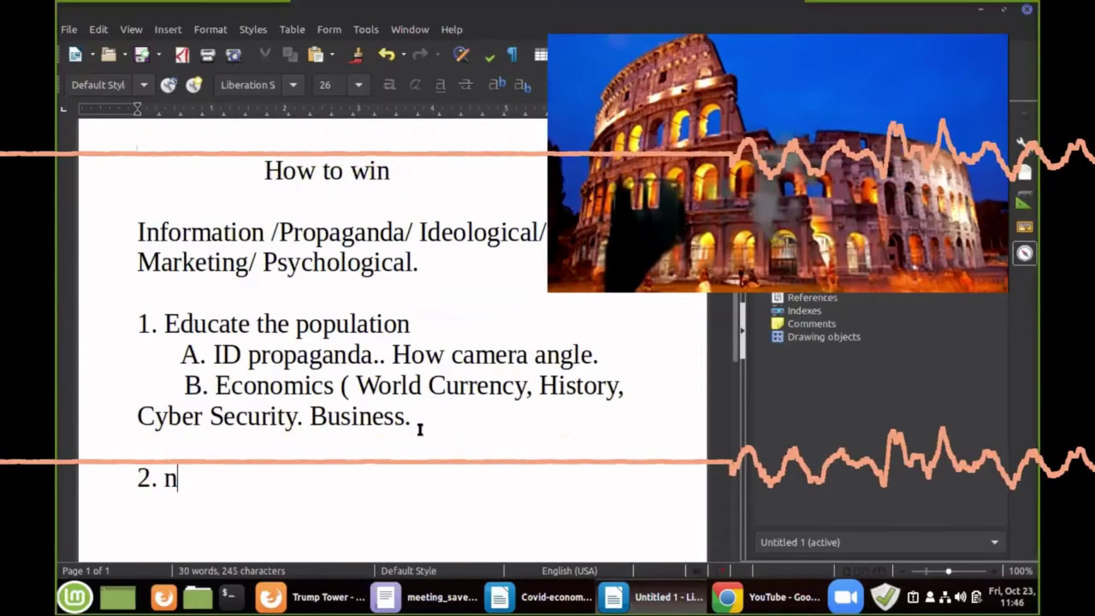
key("BackSpace")
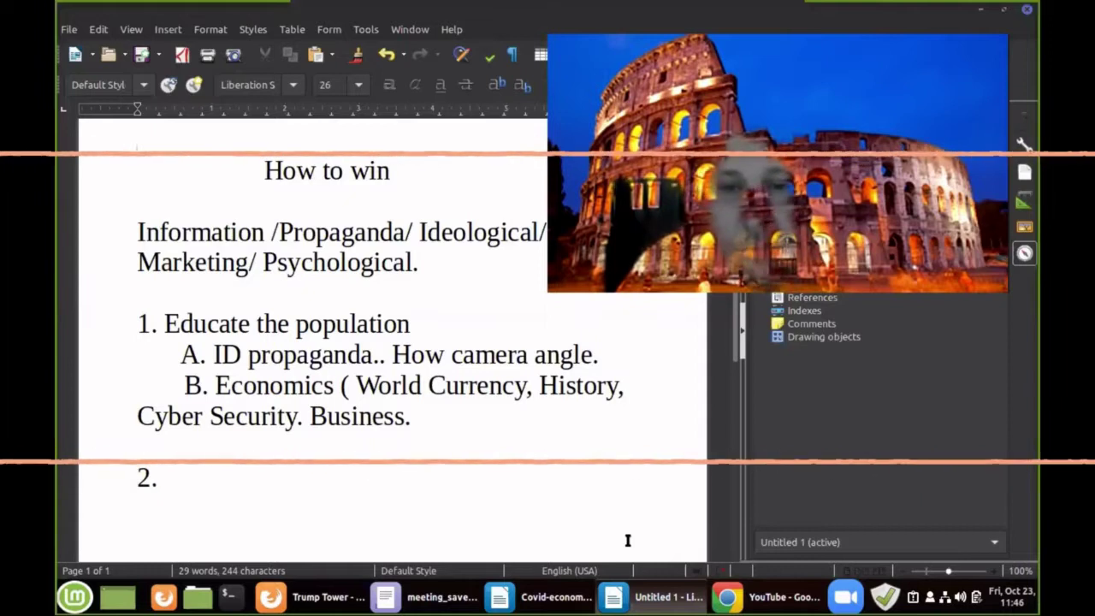
- Look at the Breaking news debate videos on YouTube in Chrome and return to the Writer outline
left_click(761, 598)
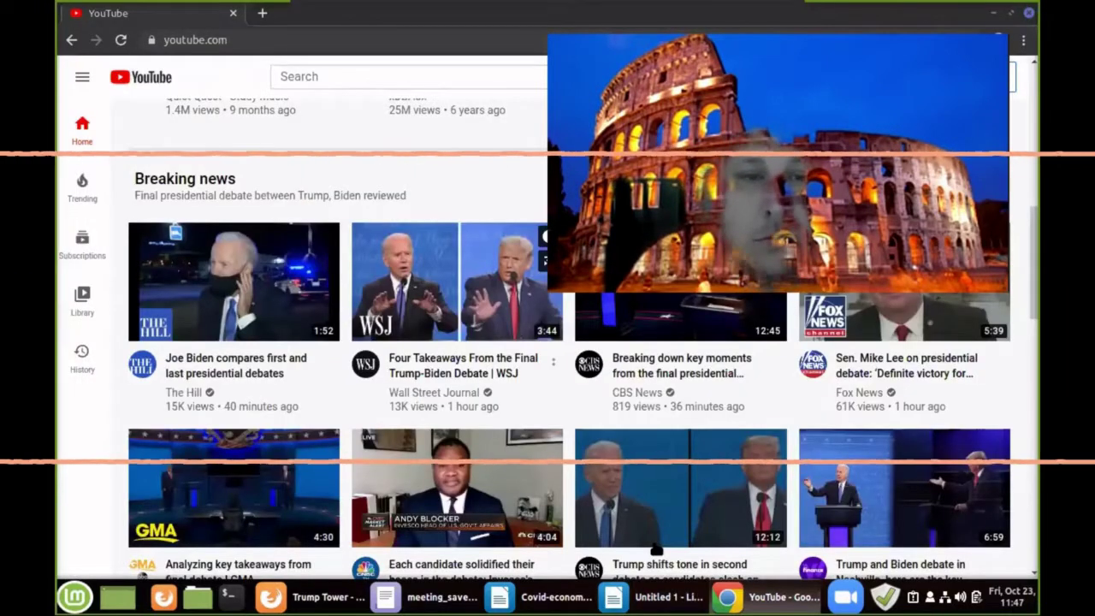
left_click(761, 599)
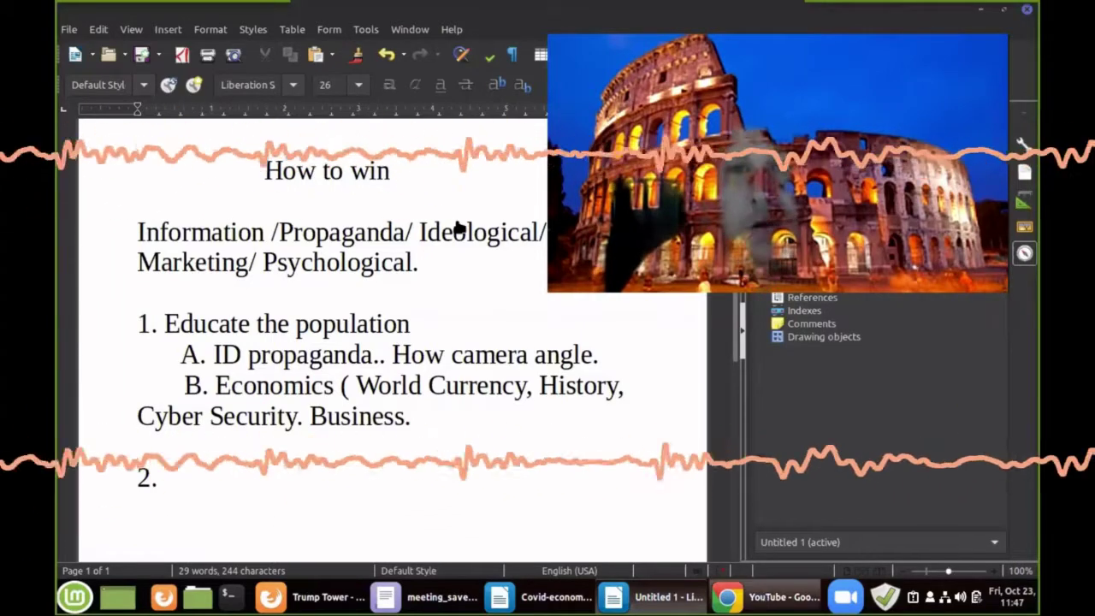
key("alt+Tab")
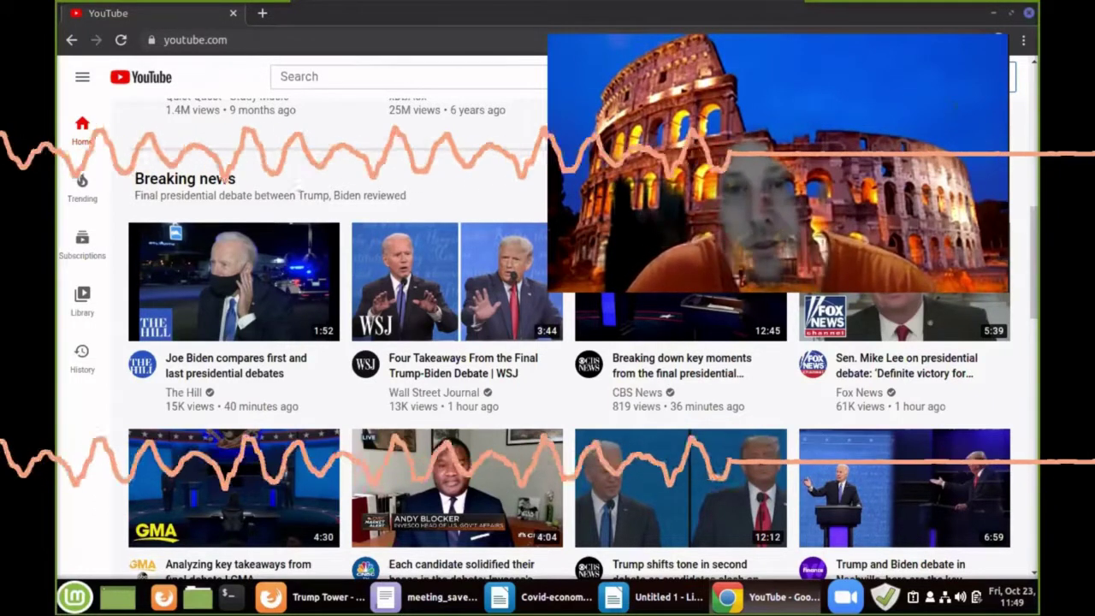
key("alt+Tab")
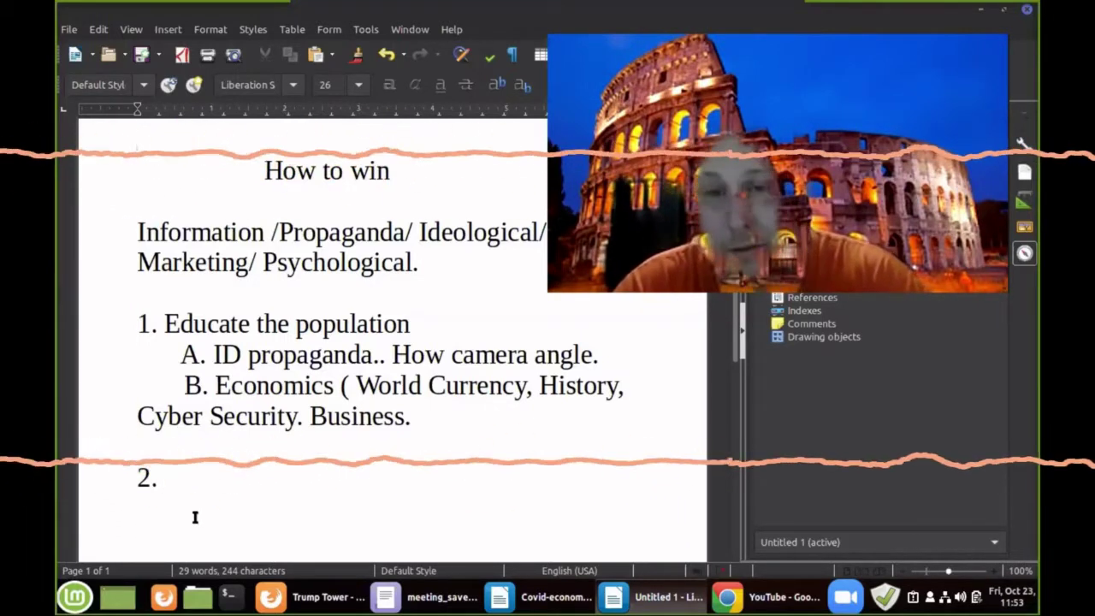
- Write "Sound Bites, Dumb entertaining material to win info war." as the text of point 2
type("Sound ")
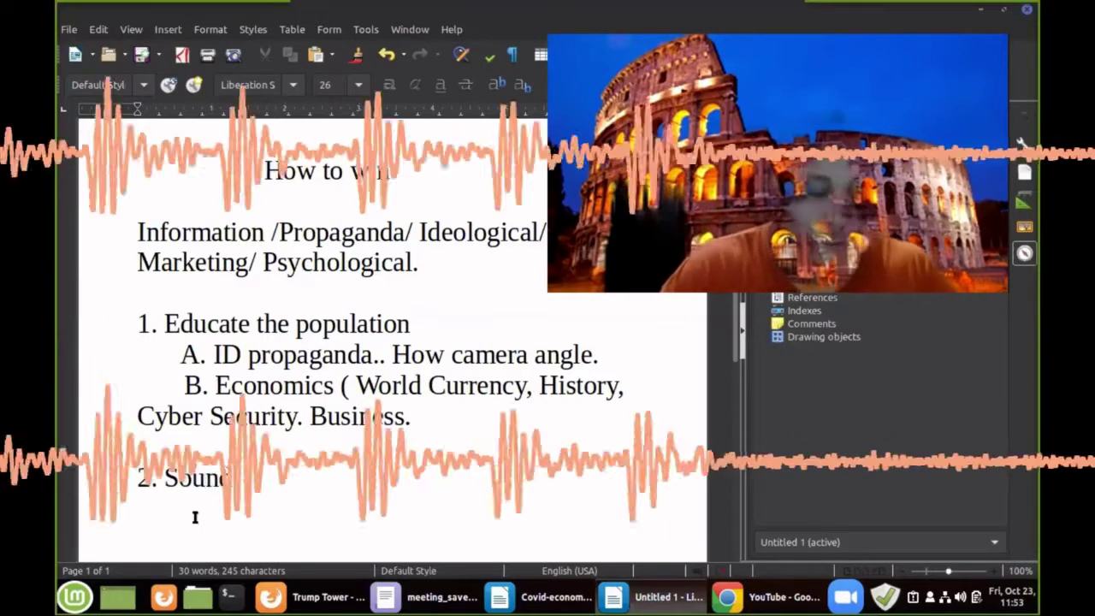
type("Bites")
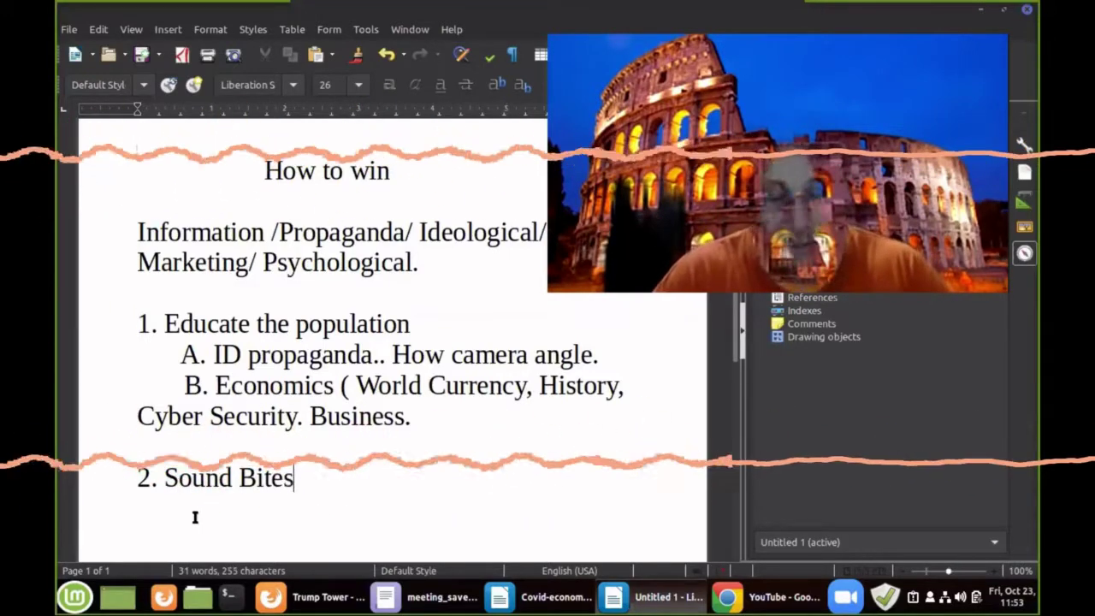
type(",")
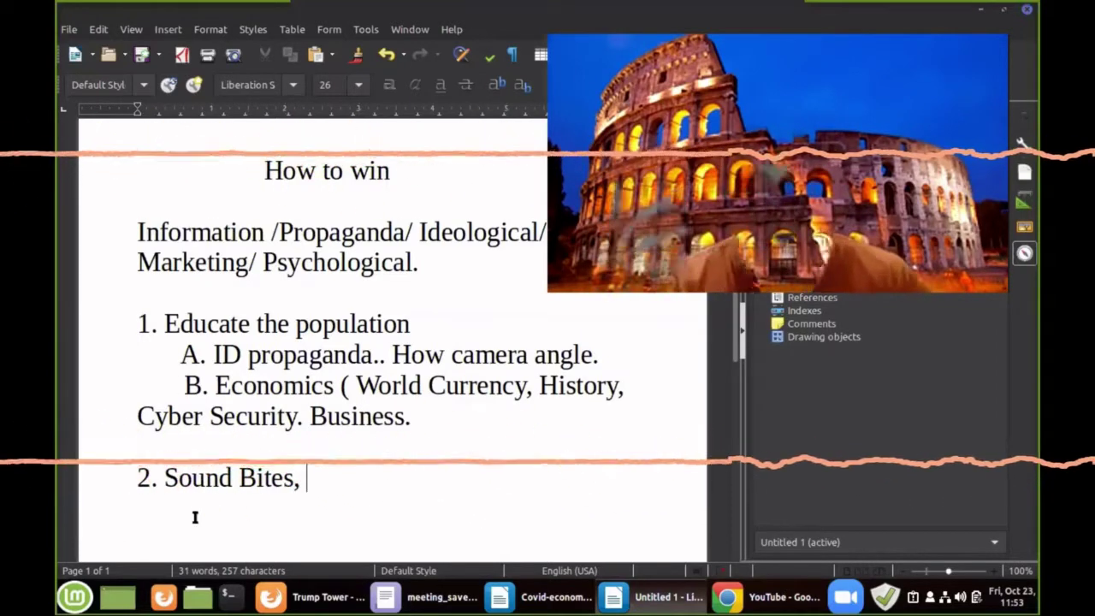
type("Dumb ")
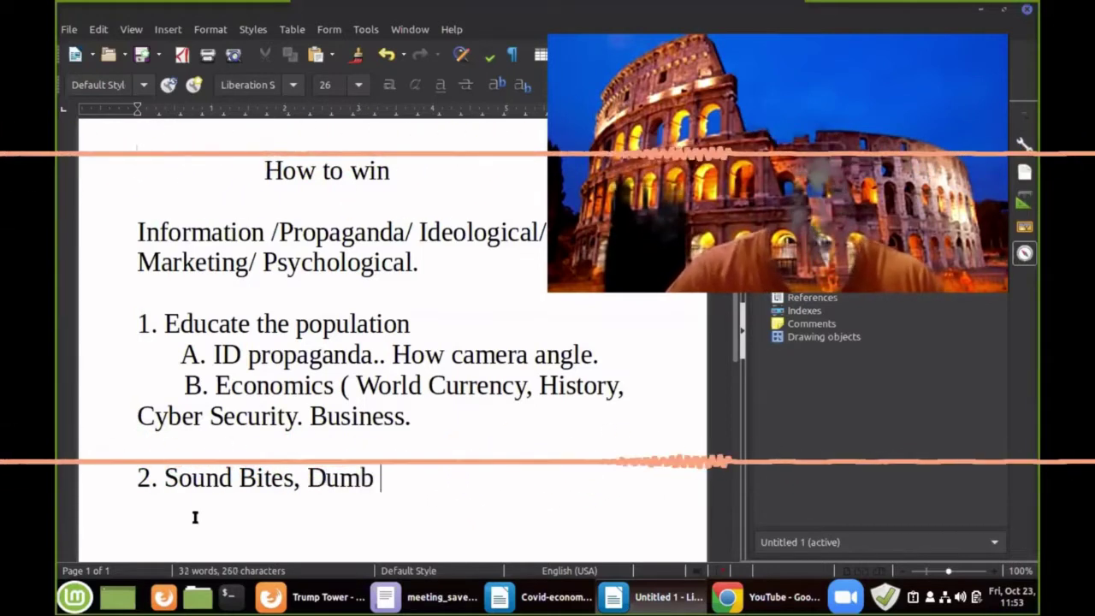
type("ent")
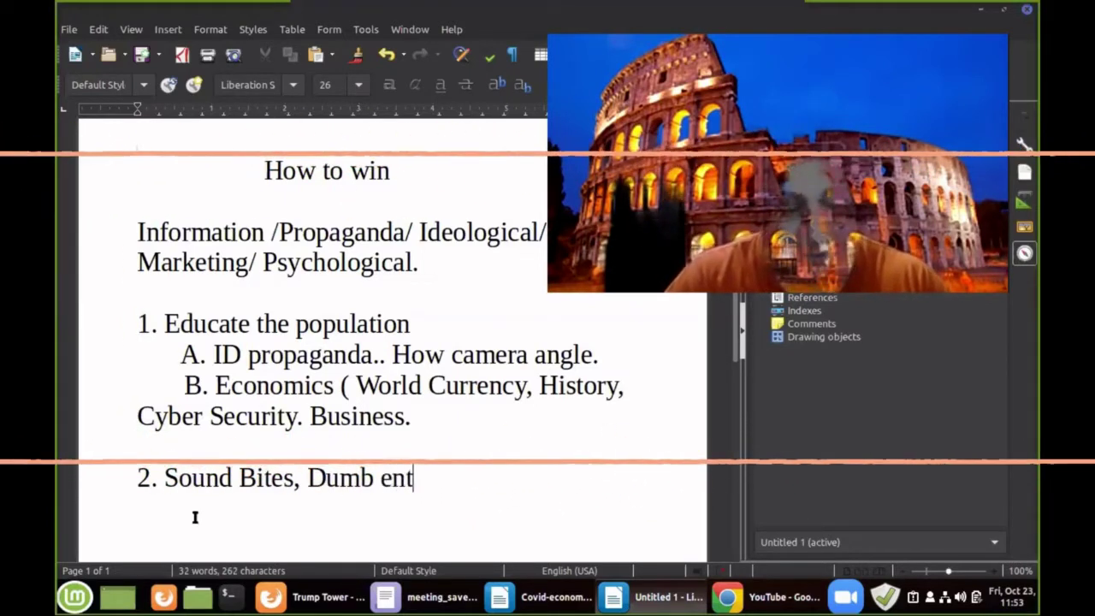
type("ertain")
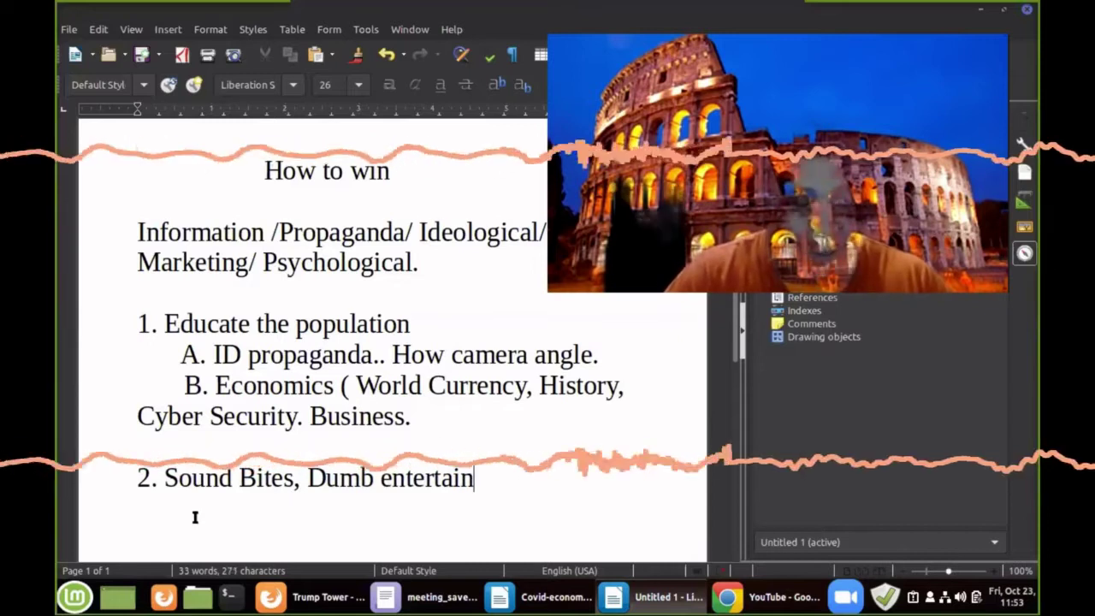
type("ing material")
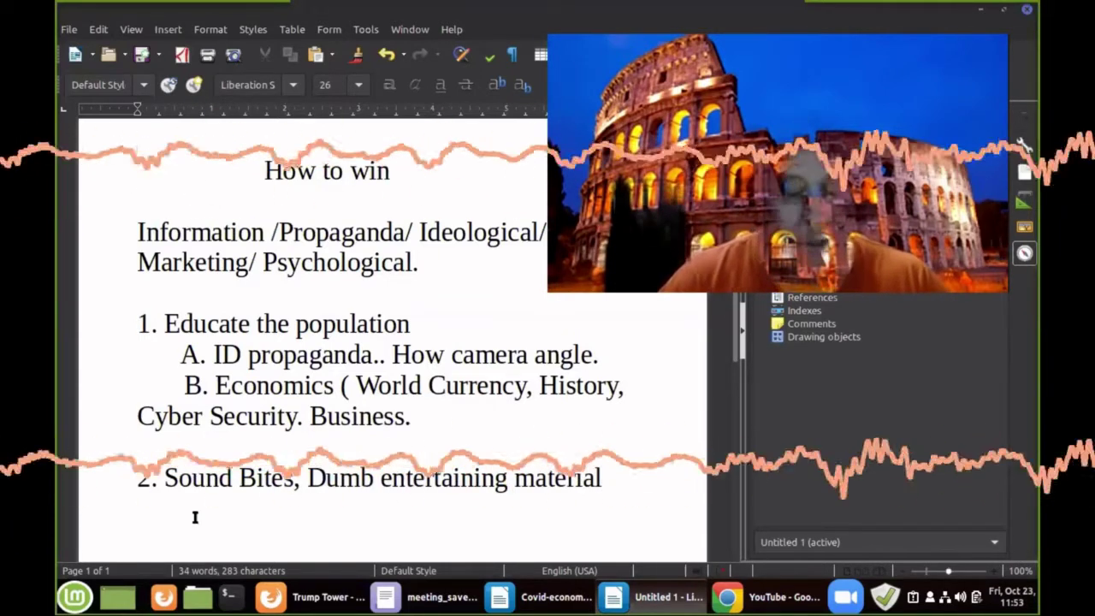
type("to win ")
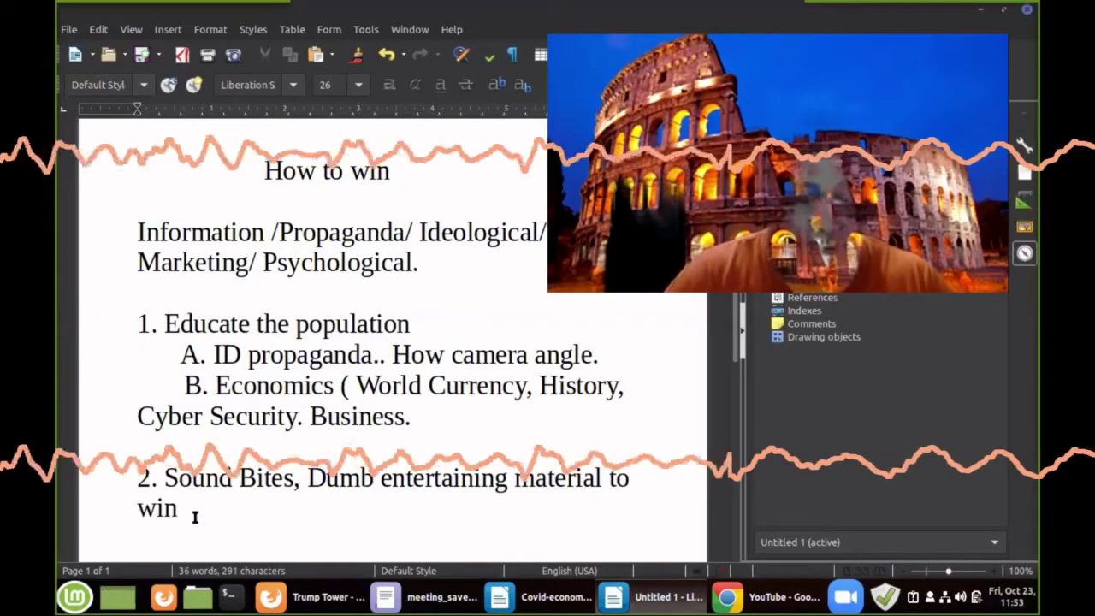
type("info war.")
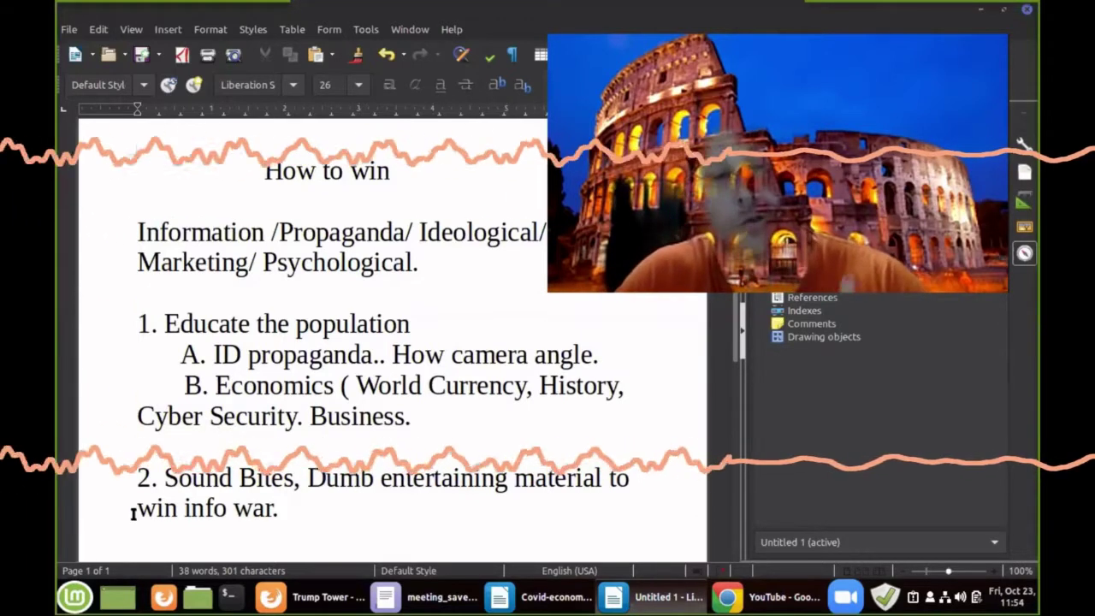
- Review the outline, briefly highlighting the "Information /Propaganda/ Ideological/ Marketing/ Psychological." line above point 1
scroll(126, 505, "down", 3)
scroll(128, 457, "up", 1)
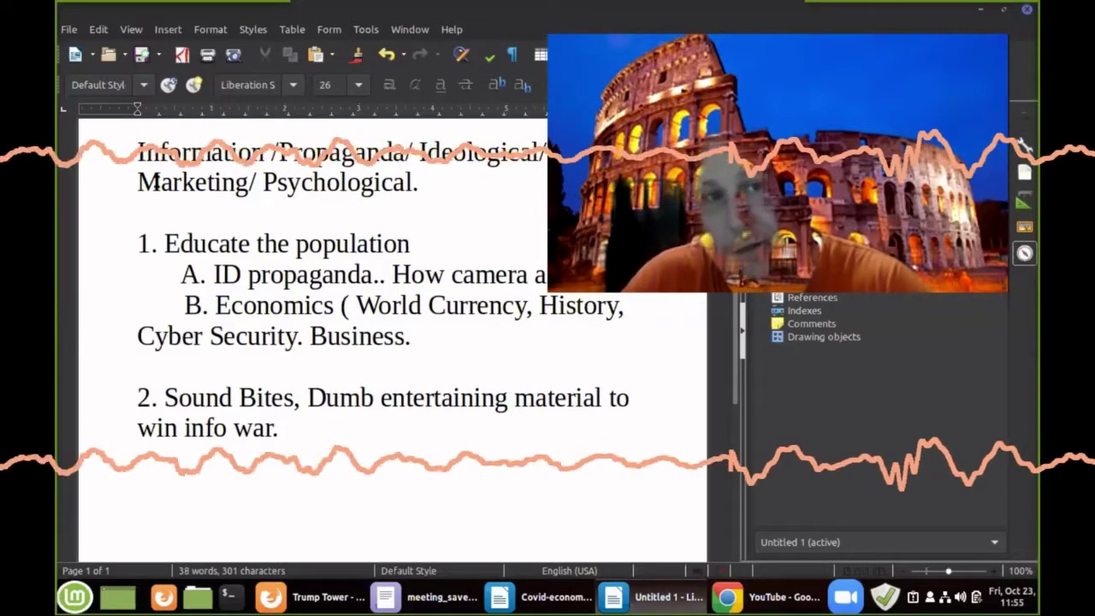
left_click_drag(140, 144, 471, 196)
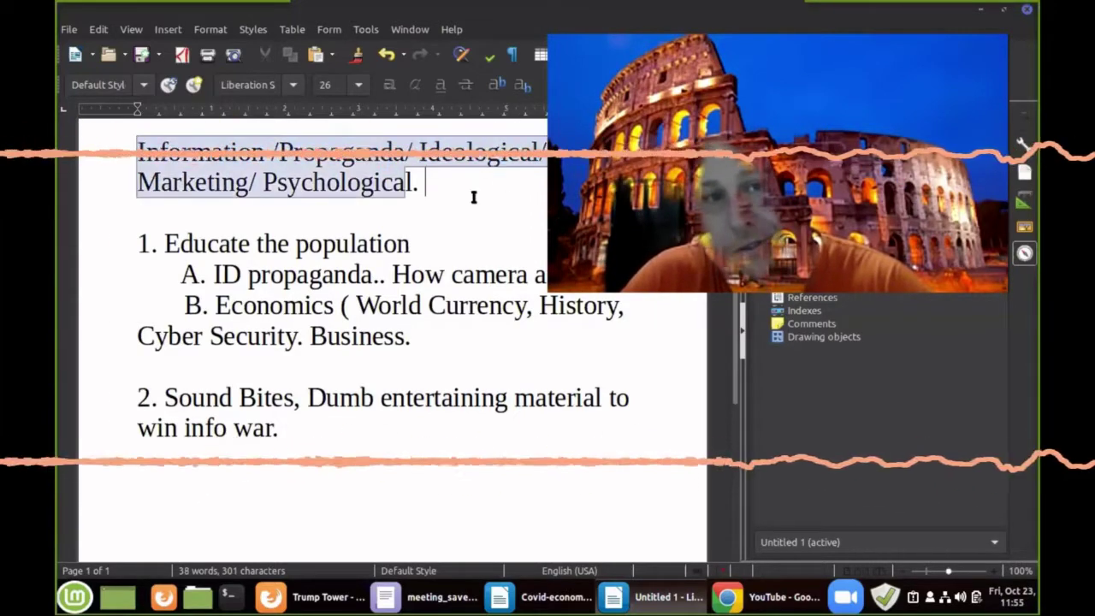
left_click(447, 205)
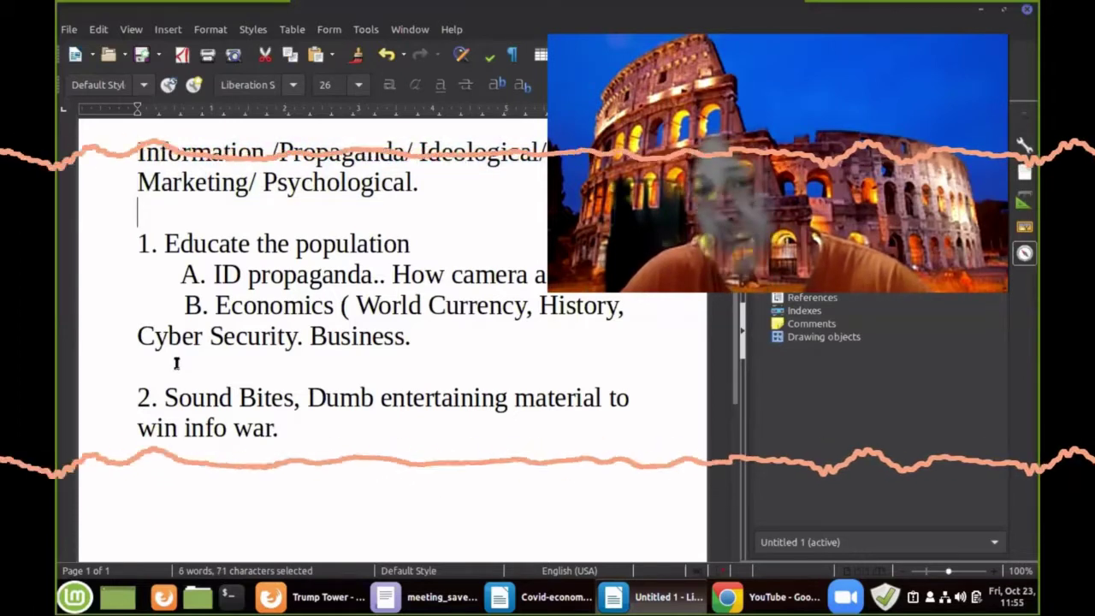